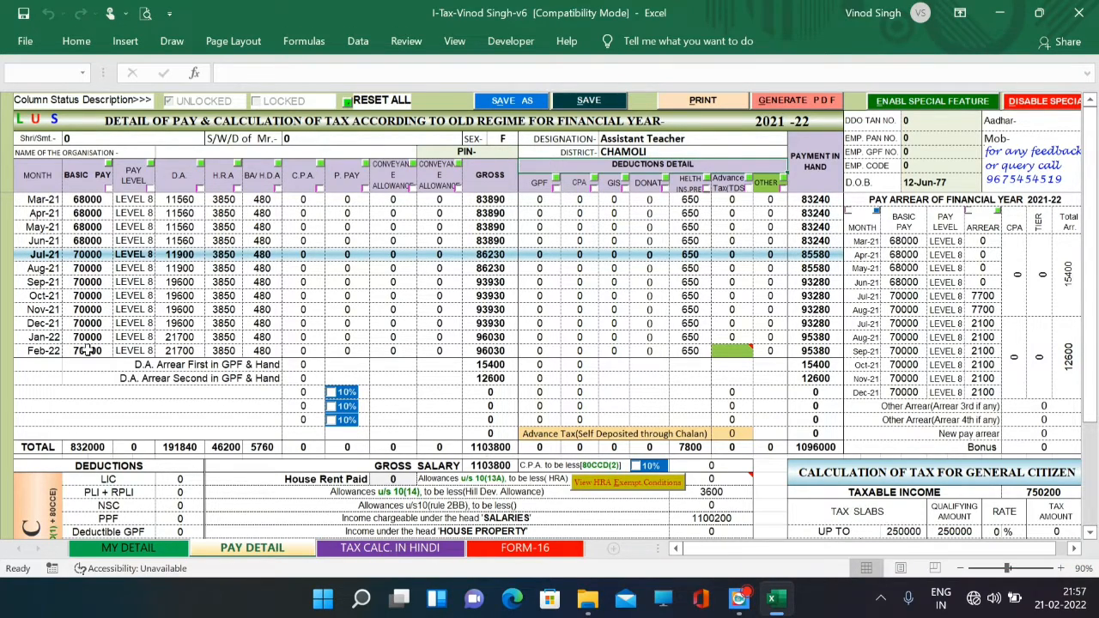
- Unlock the Basic Pay column in the pay table and set the Oct-21 basic pay to 72000
left_click(110, 188)
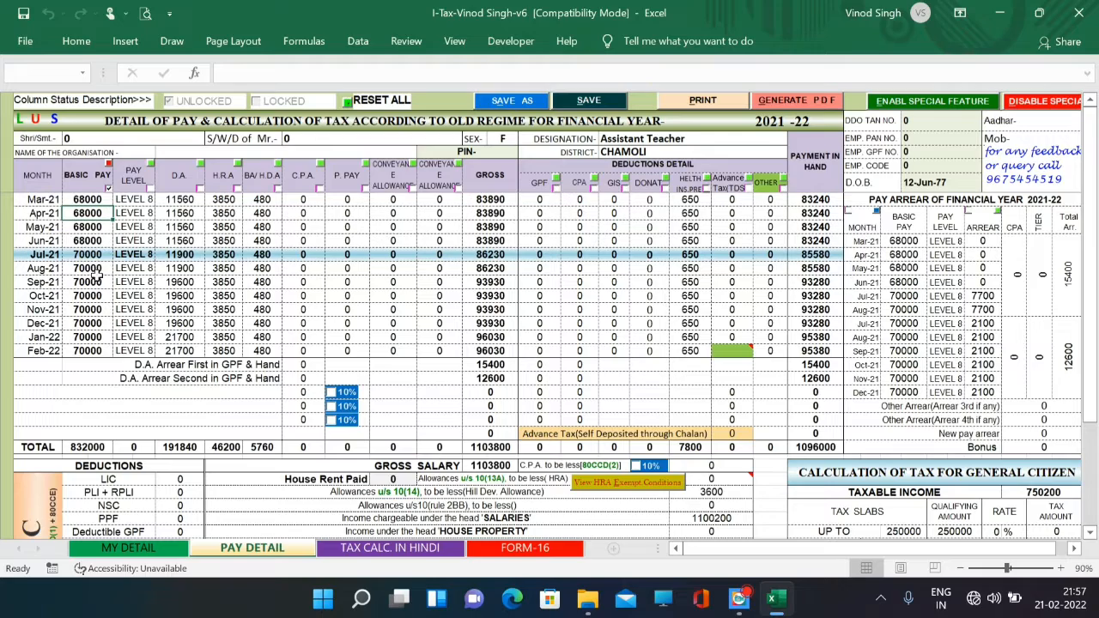
left_click(85, 199)
left_click(86, 296)
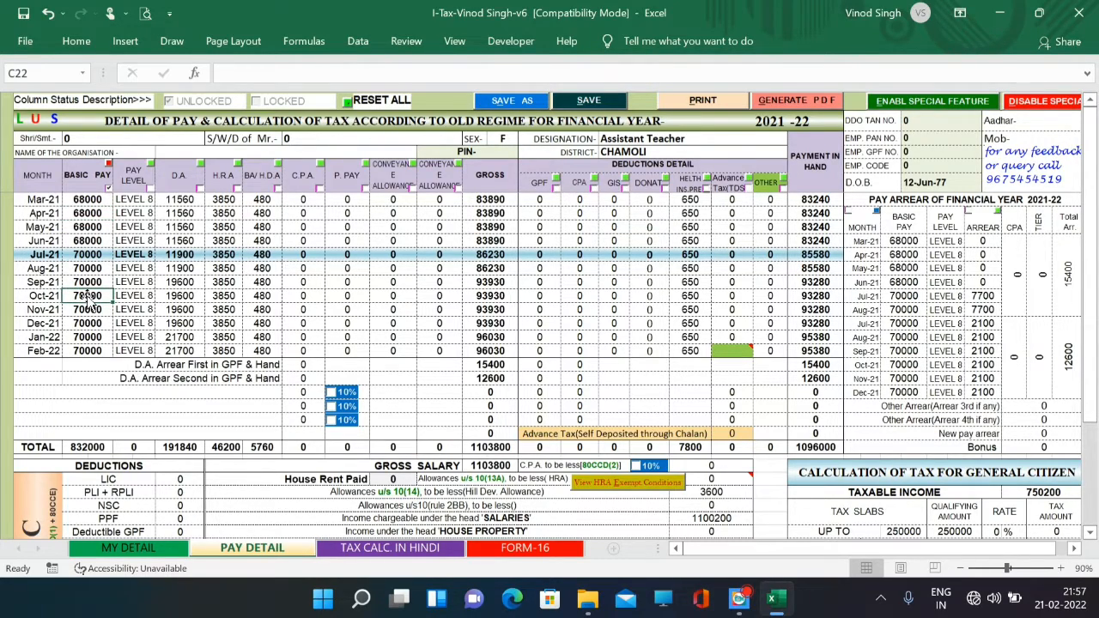
type("720")
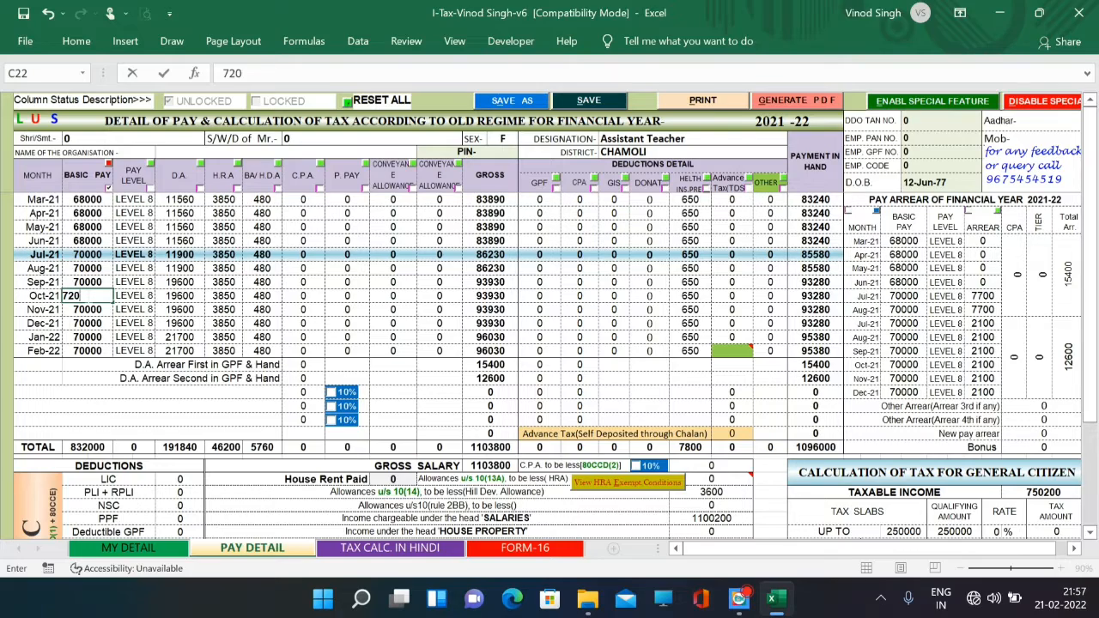
type("00'")
key("Return")
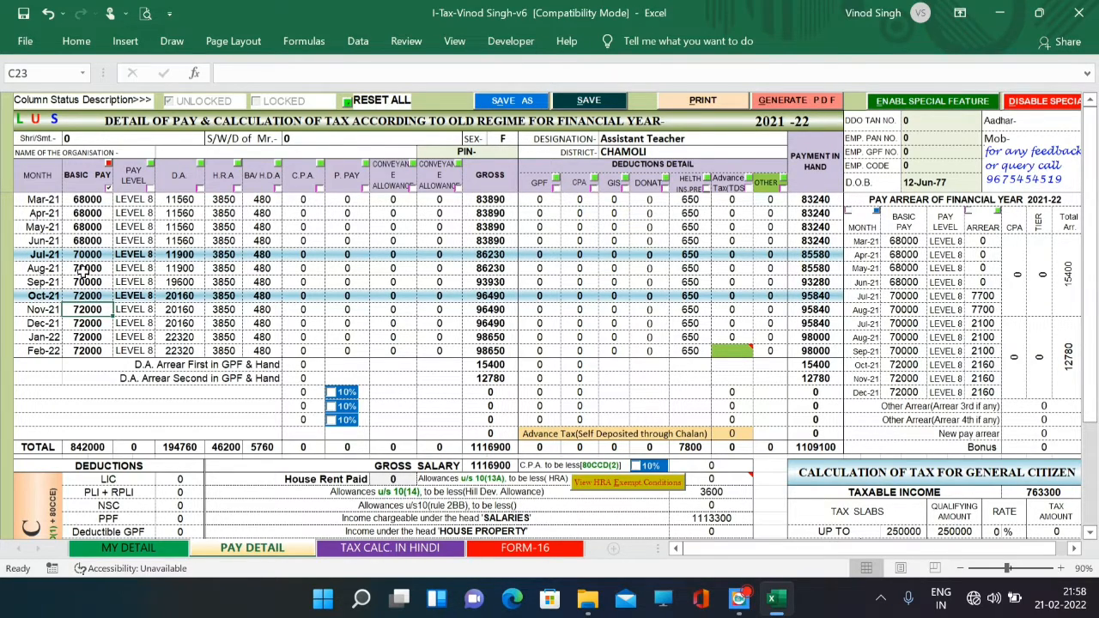
- Lock the Basic Pay column and try to edit the Feb-22 basic pay
left_click(108, 189)
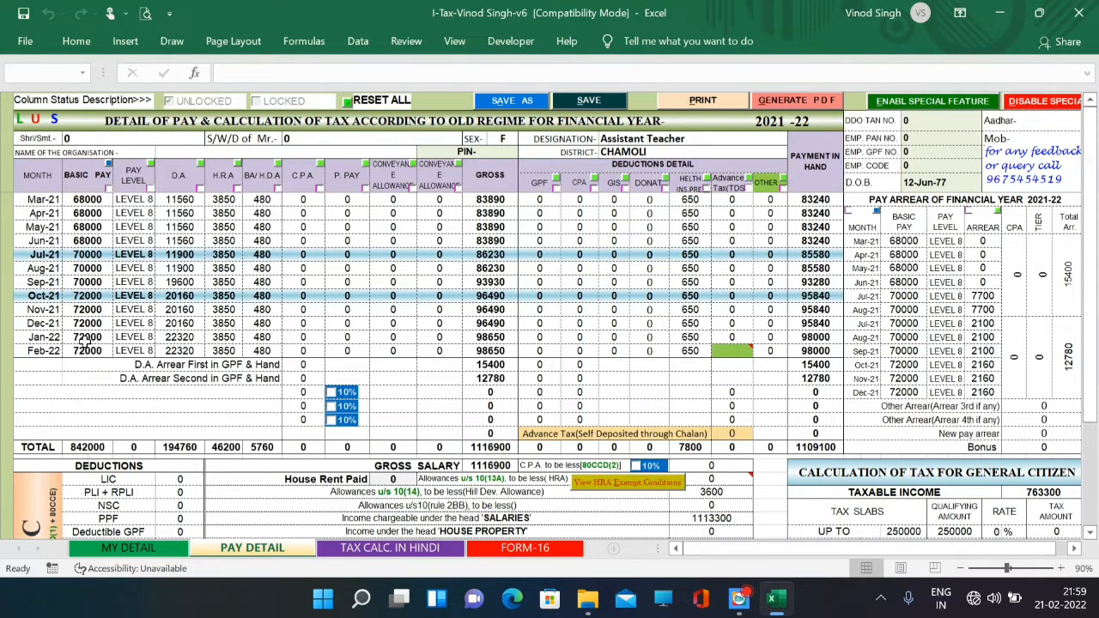
double_click(88, 347)
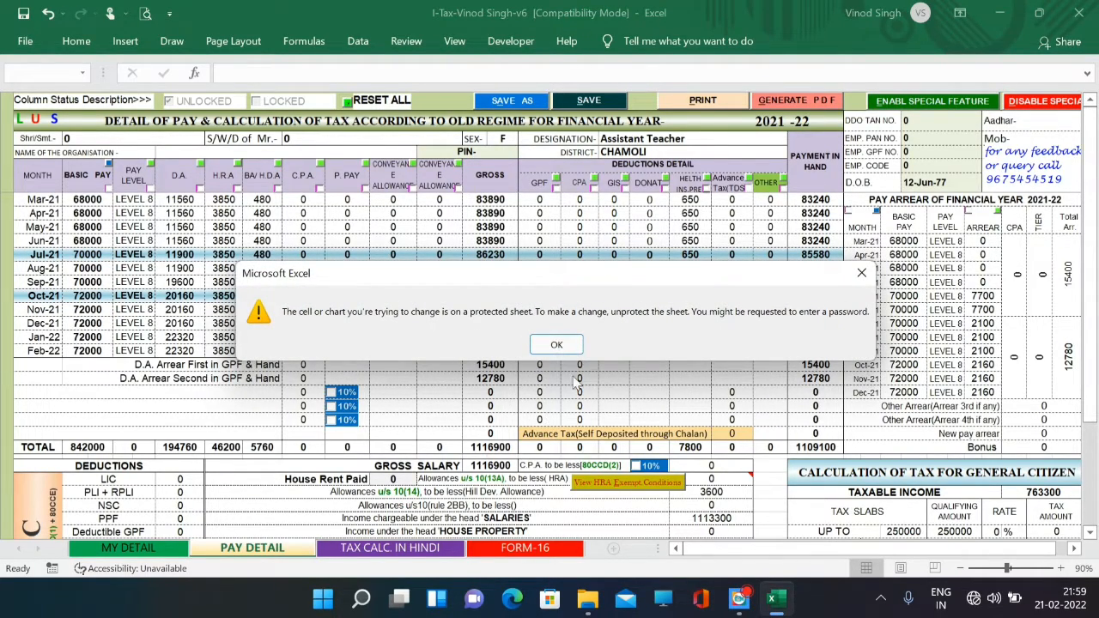
left_click(568, 344)
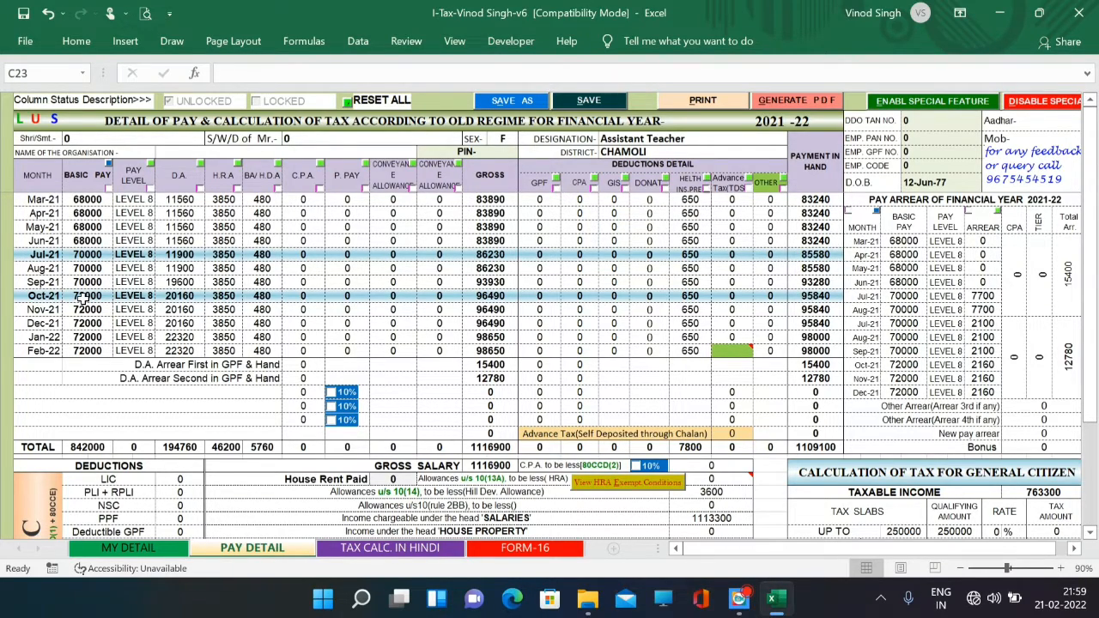
- Reset the Basic Pay column to its default values and try to edit the Oct-21 basic pay while it is locked
left_click(107, 164)
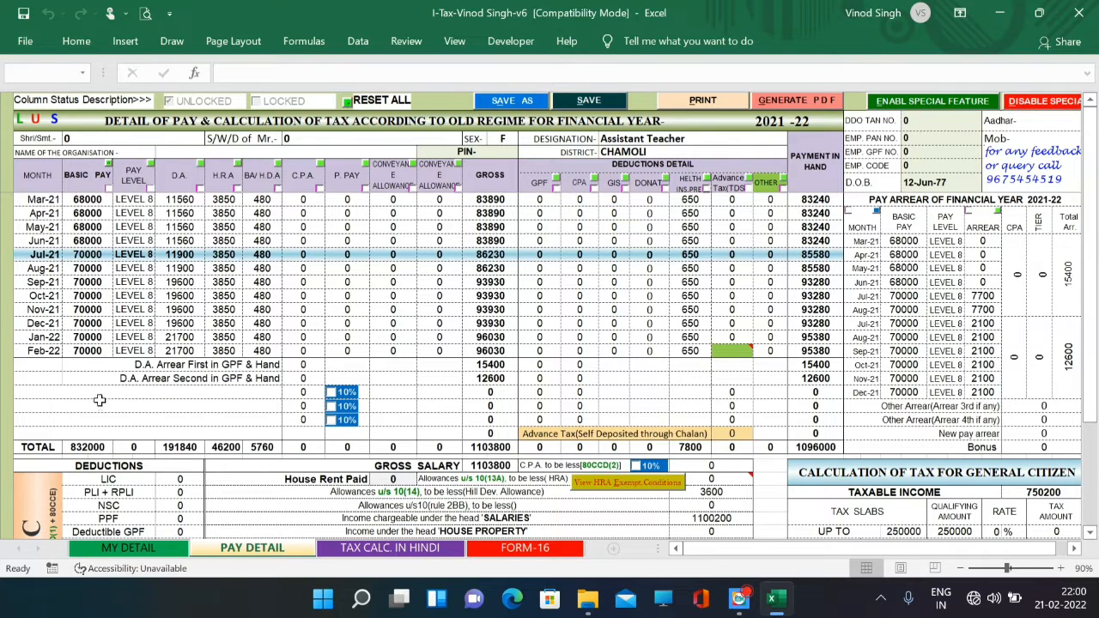
double_click(94, 297)
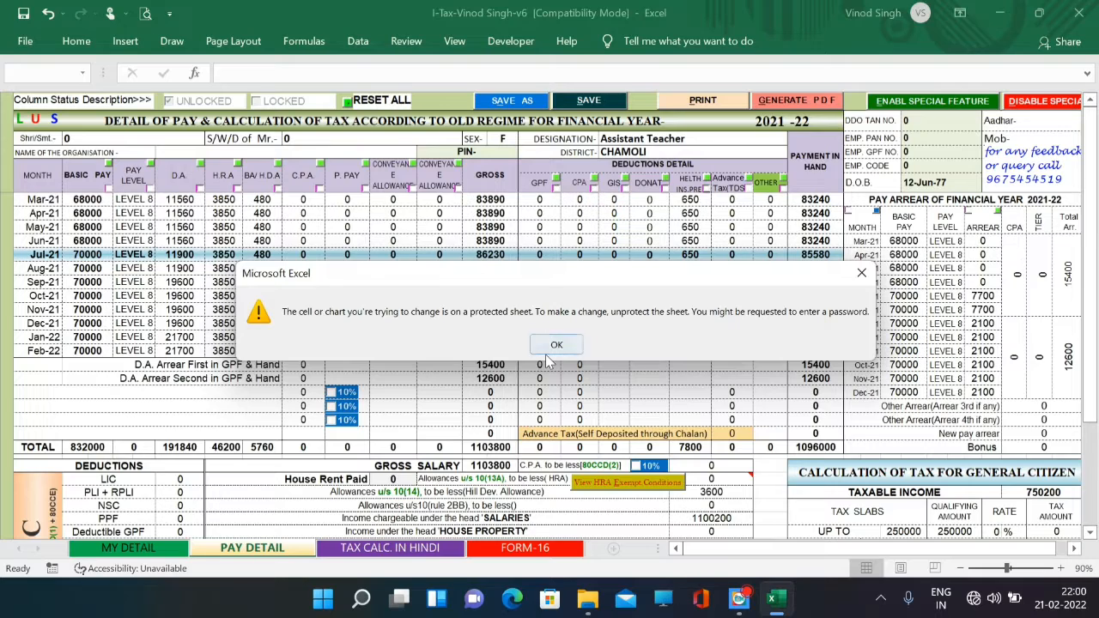
left_click(556, 344)
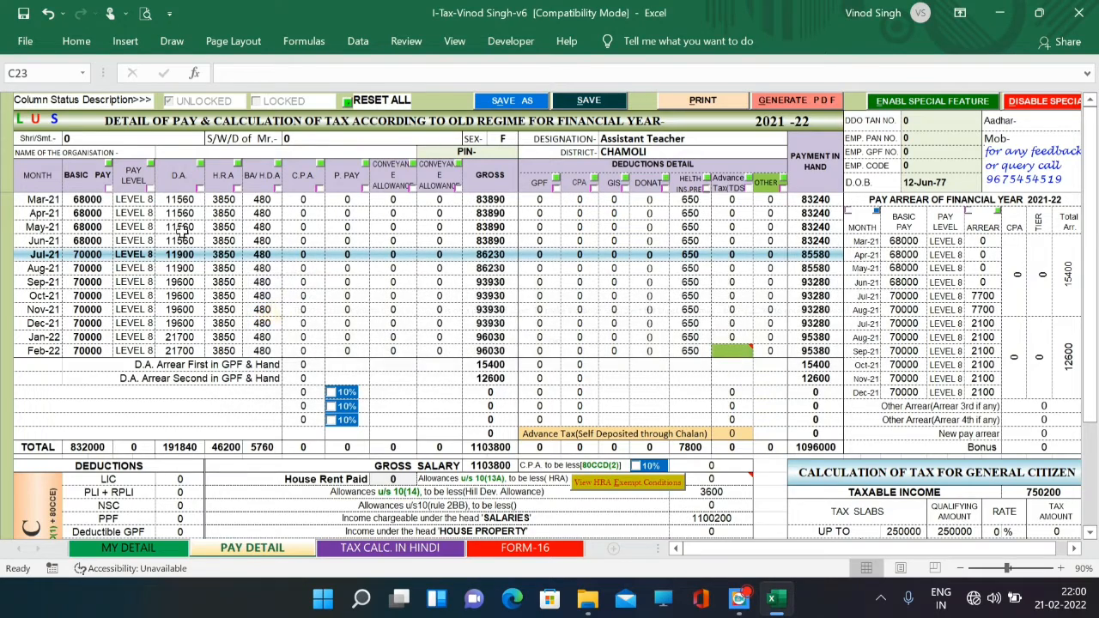
- Unlock the Basic Pay column, enter 72000 as the Oct-21 basic pay, and lock the column again
left_click(108, 189)
left_click(89, 295)
type("720")
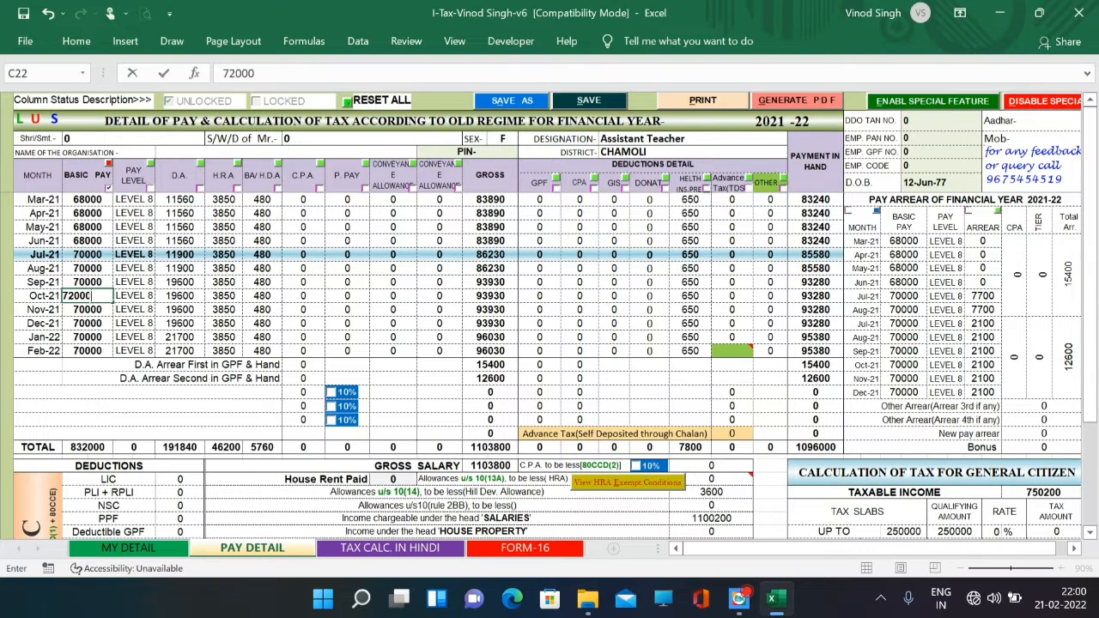
key("Return")
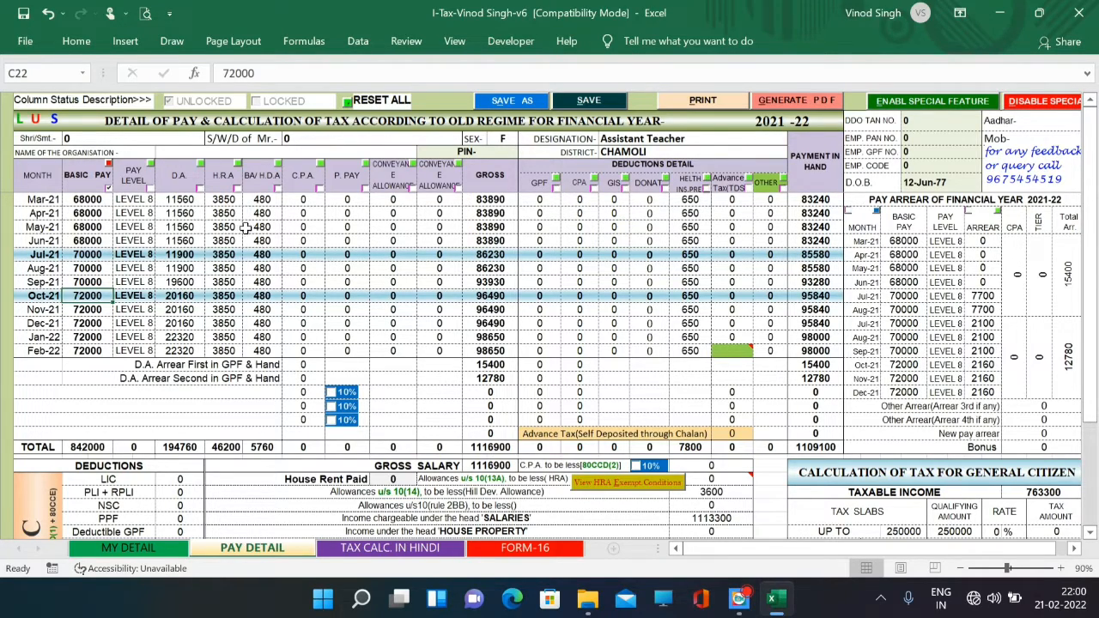
left_click(108, 187)
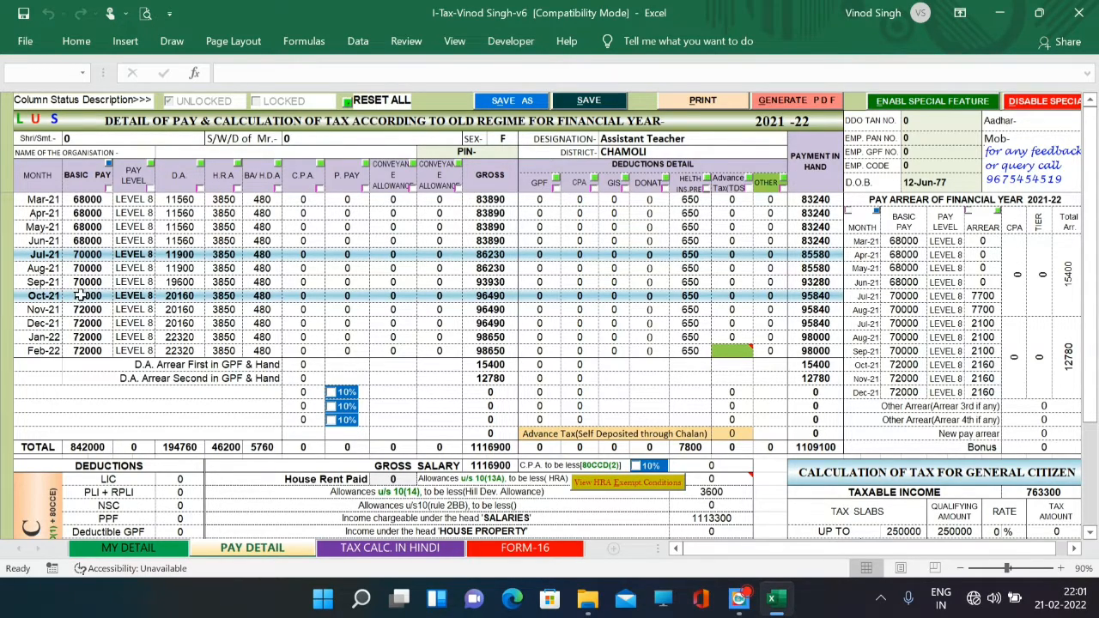
- Unlock the Pay Level column, choose LEVEL 9 for Oct-21, and lock the column again
left_click(151, 195)
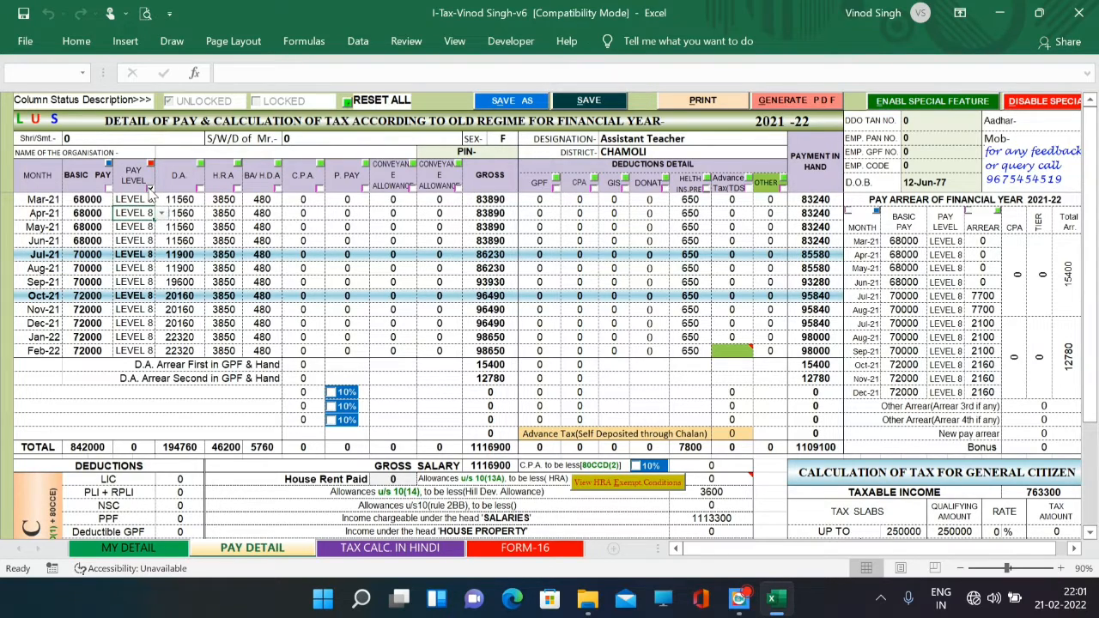
left_click(137, 297)
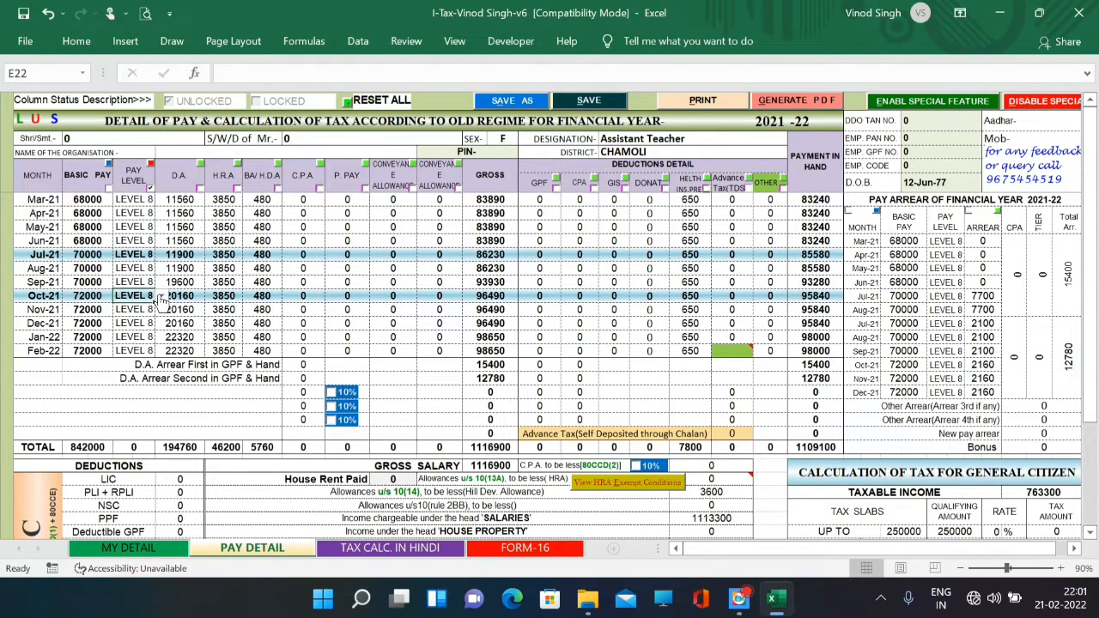
left_click(161, 296)
left_click(142, 322)
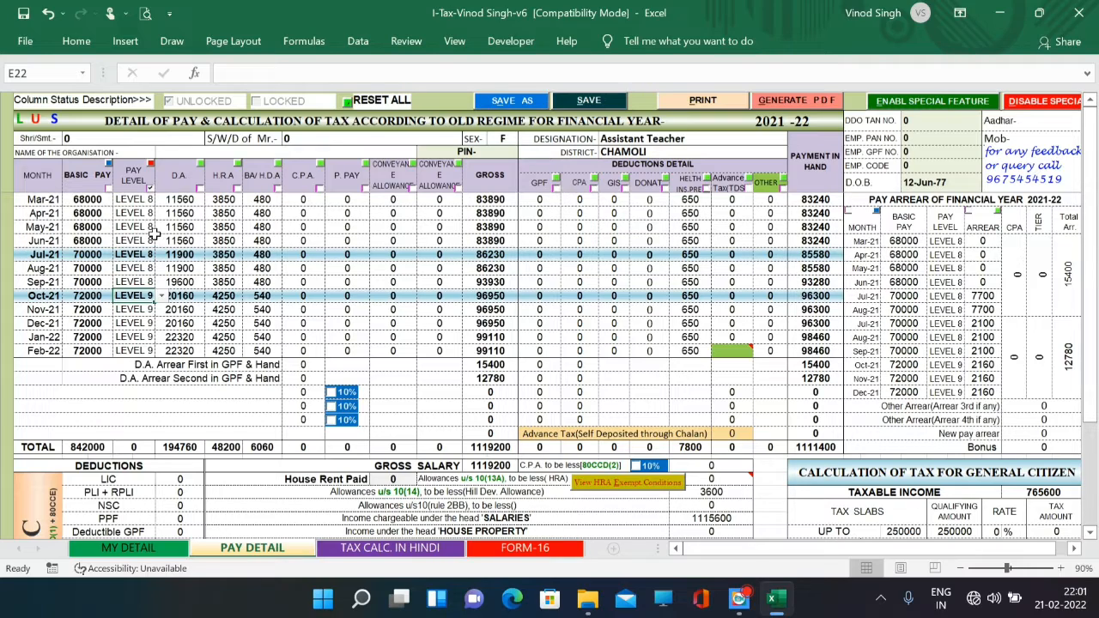
left_click(151, 190)
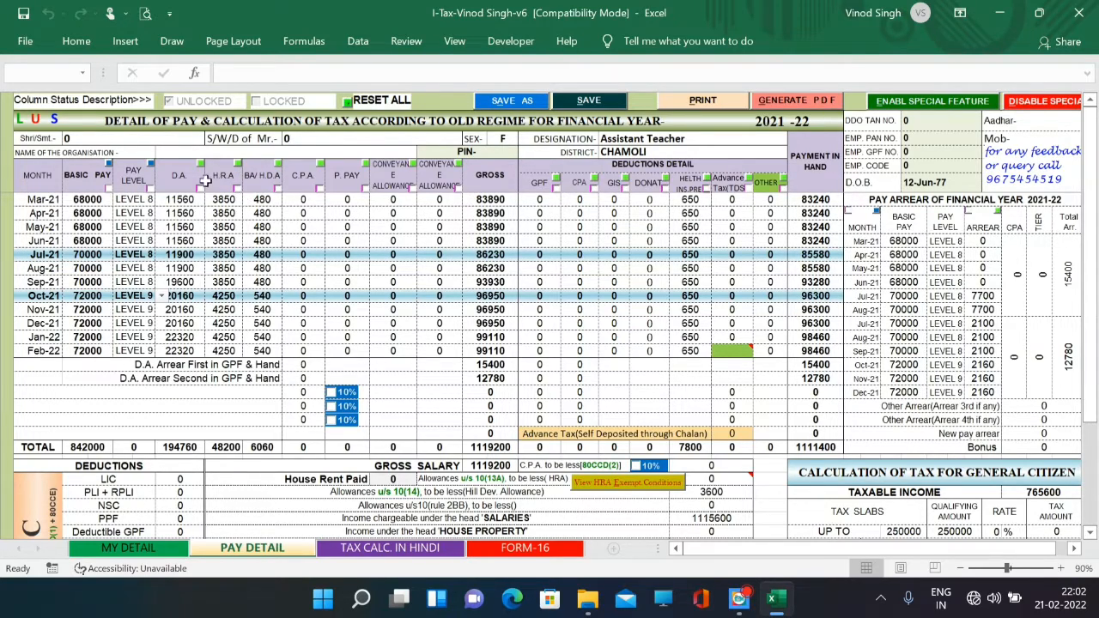
- Unlock the H.R.A. column and set the Jan-22 and Feb-22 amounts to 4500
left_click(238, 190)
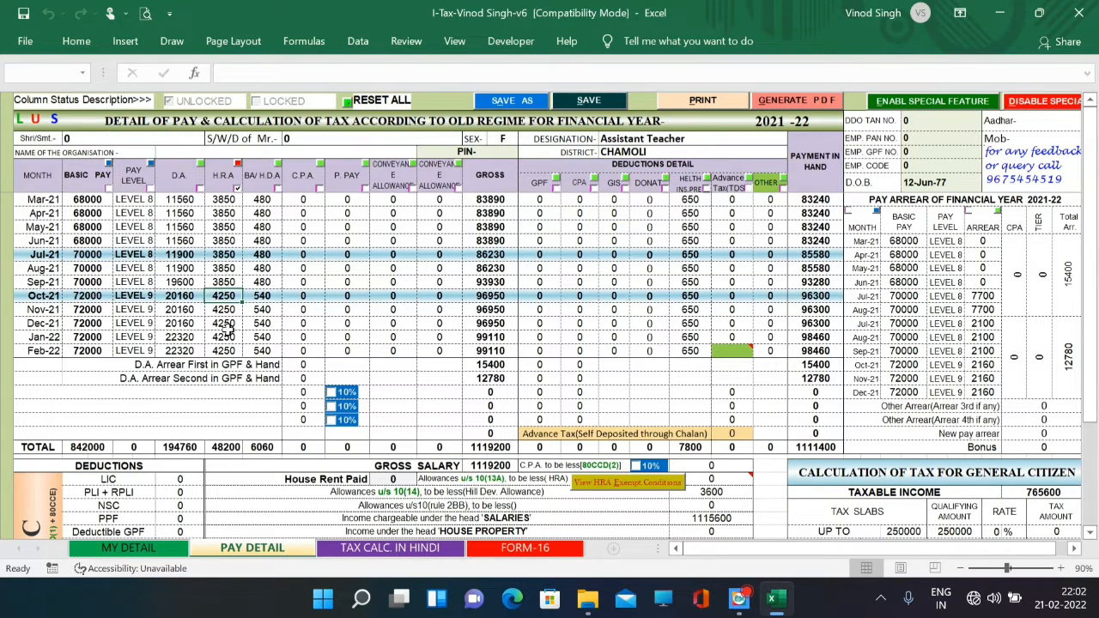
left_click(225, 338)
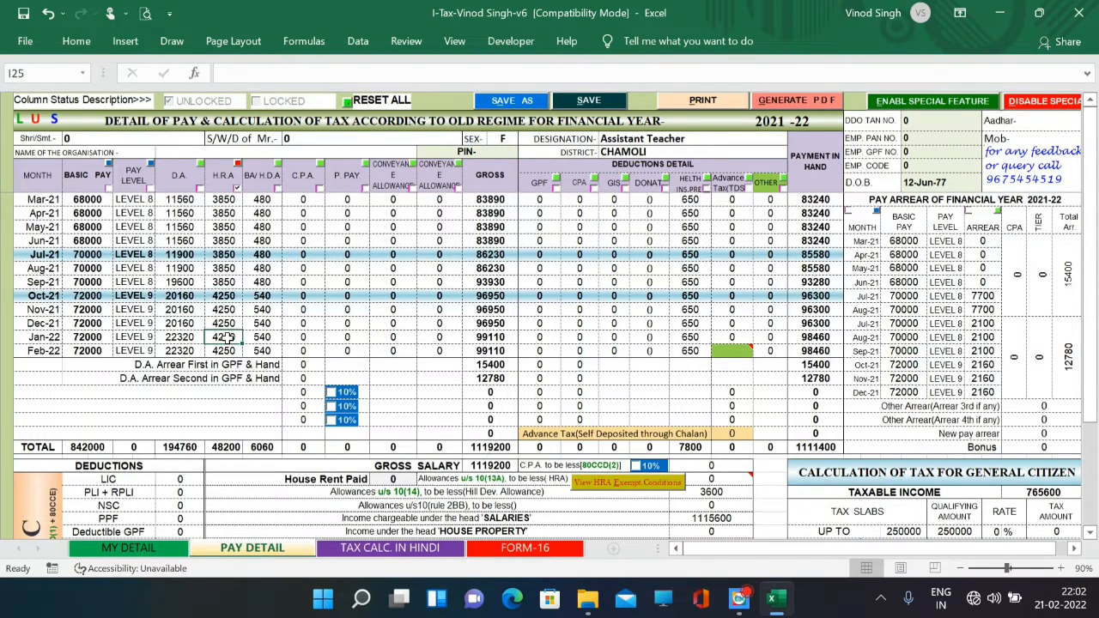
key("BackSpace")
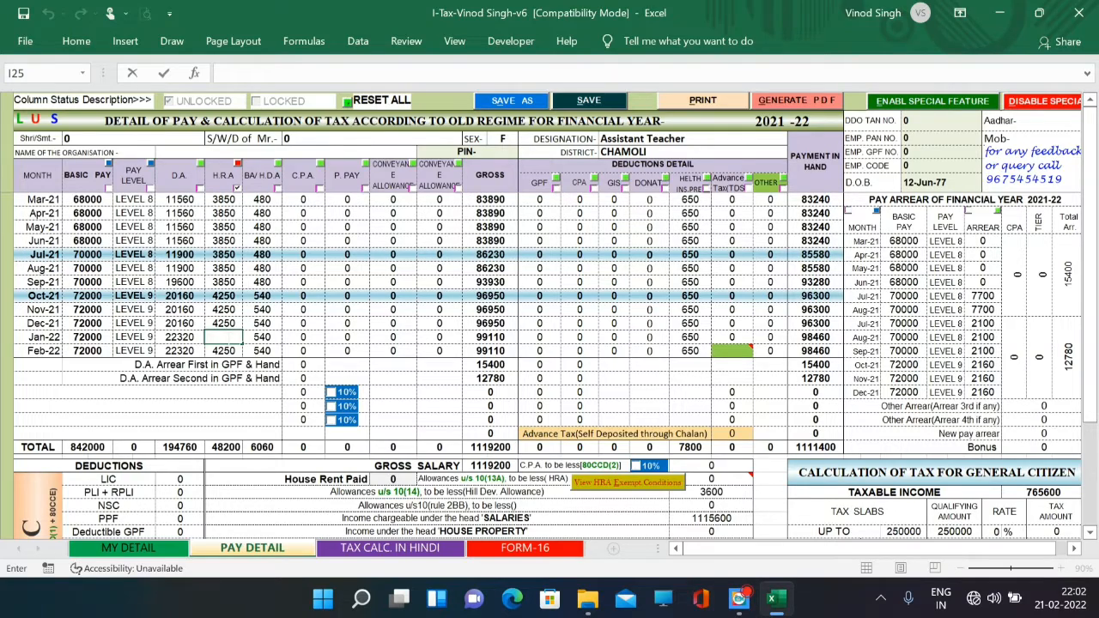
type("4500")
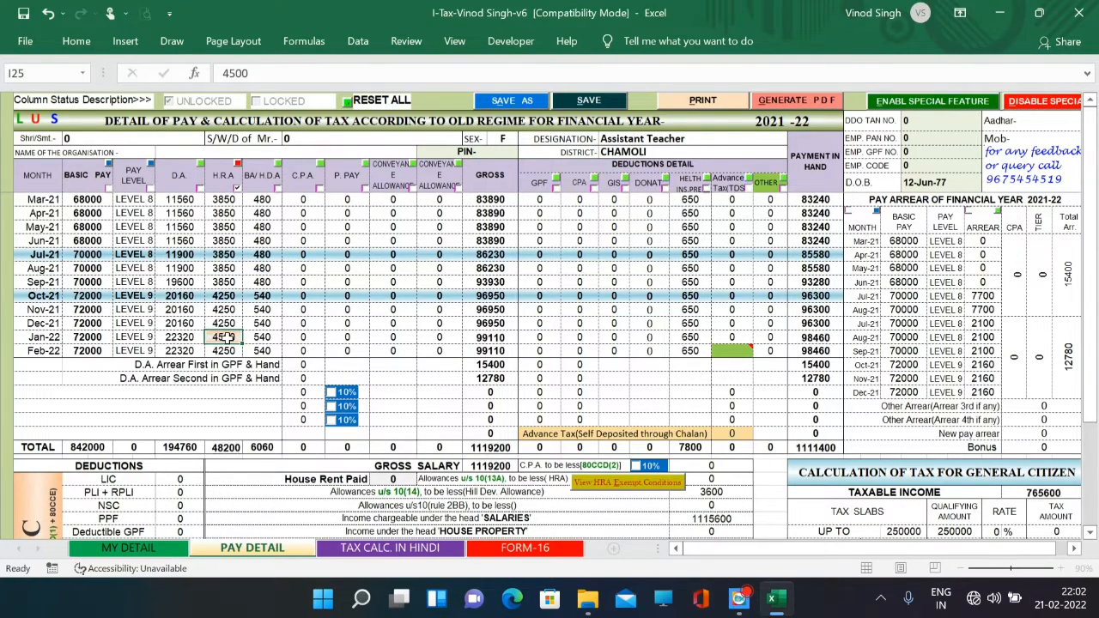
key("Return")
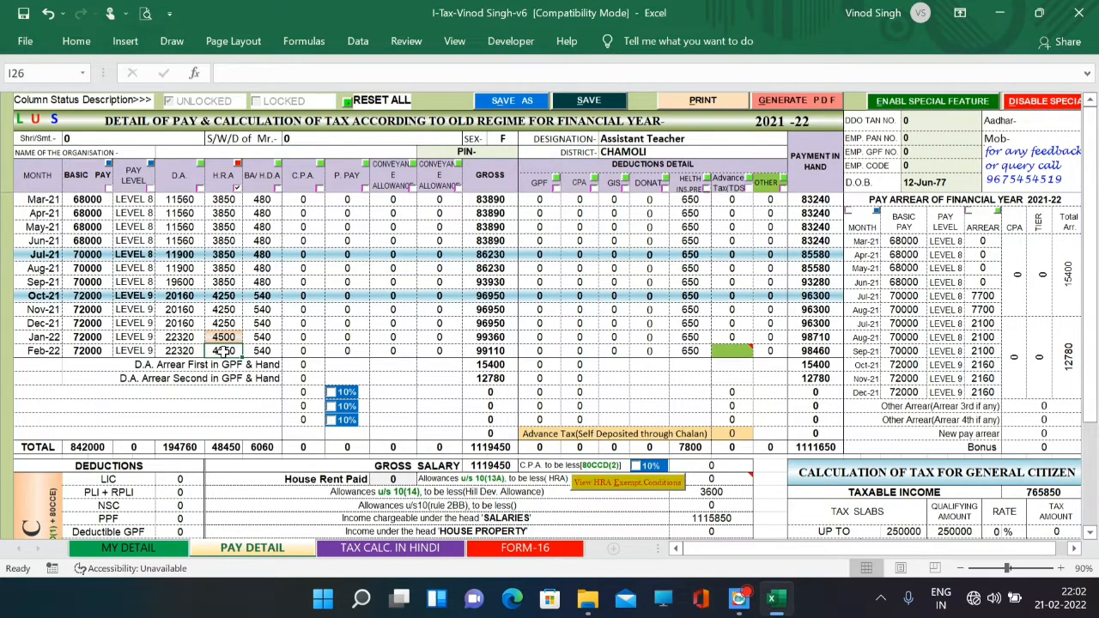
type("45")
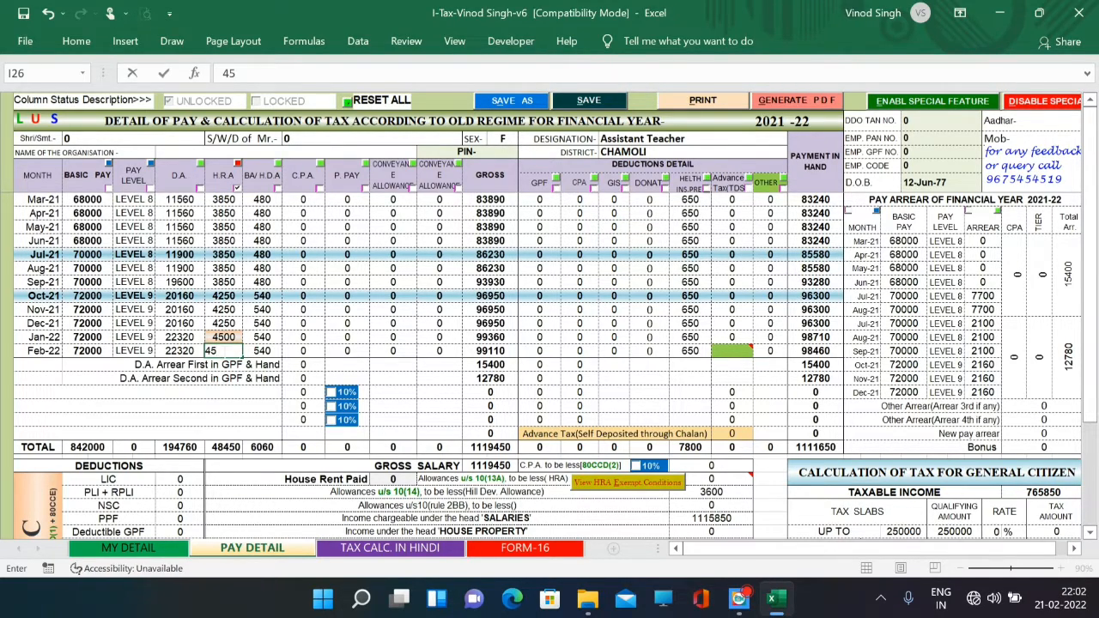
type("00")
key("Return")
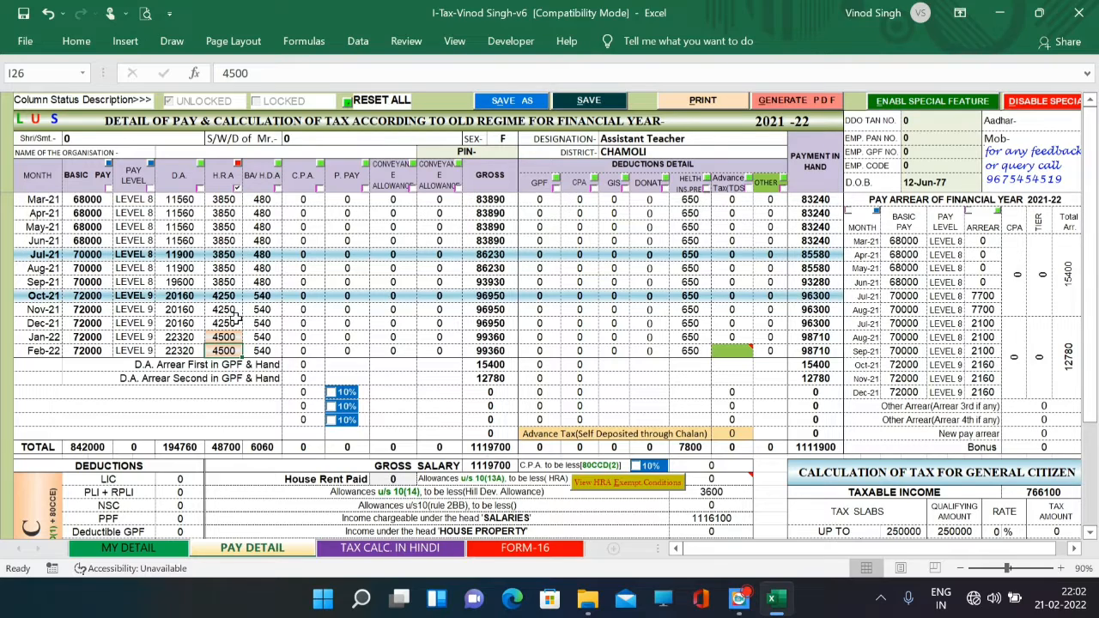
- Lock the H.R.A. column and reset it to its default calculated amounts
left_click(238, 192)
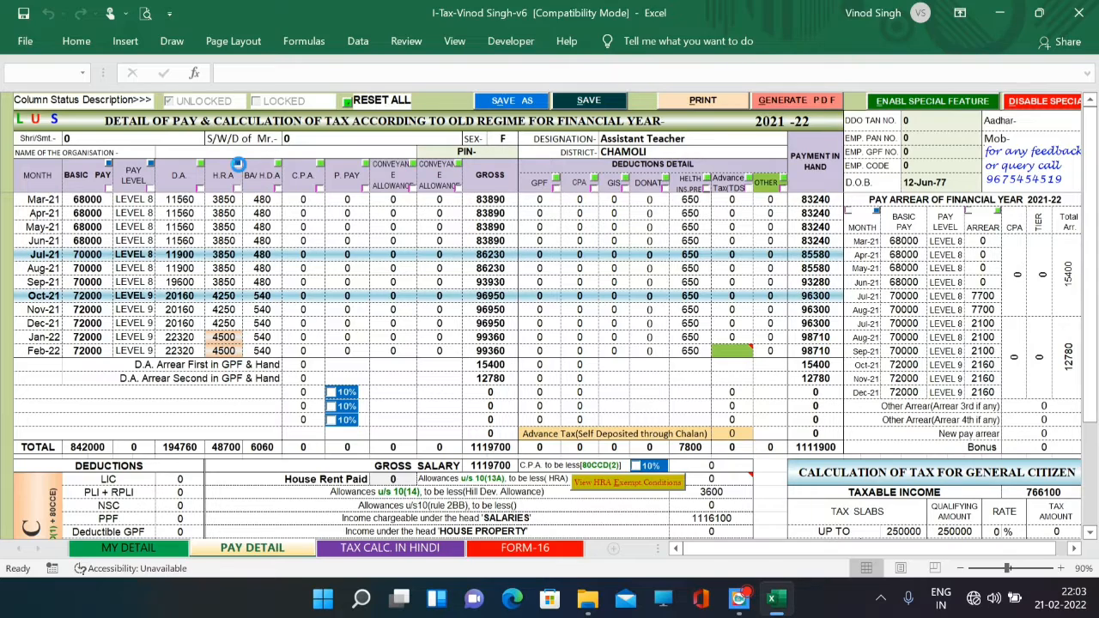
left_click(239, 163)
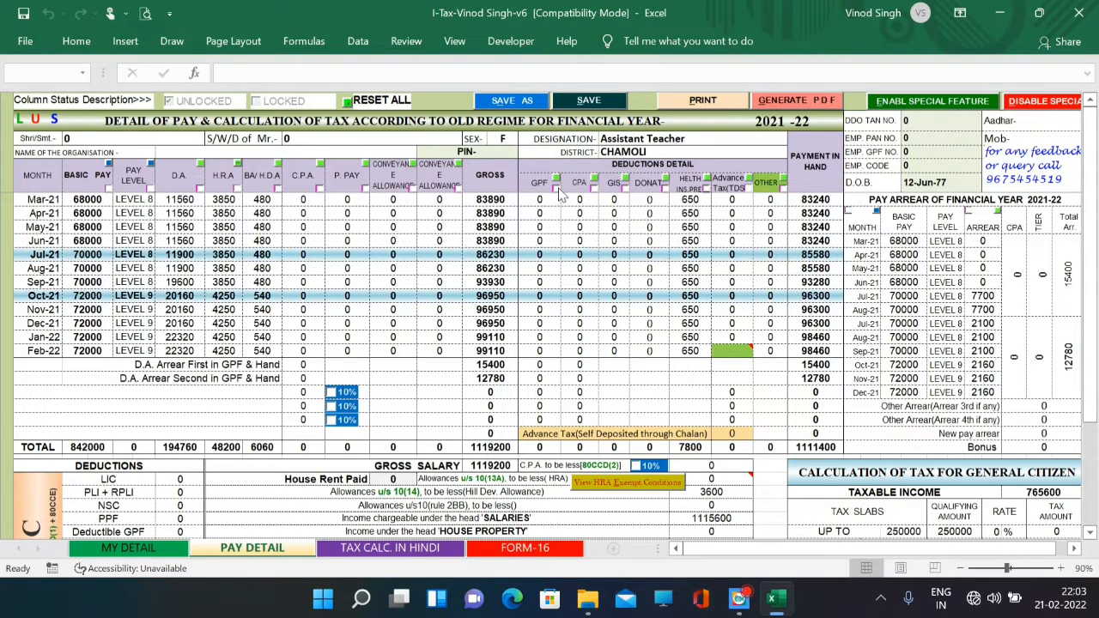
- In the Salary Deduction Details of the MY DETAIL sheet, set the monthly GPF to 20000
left_click(173, 550)
left_click(173, 476)
scroll(173, 476, "down", 3)
scroll(174, 477, "down", 10)
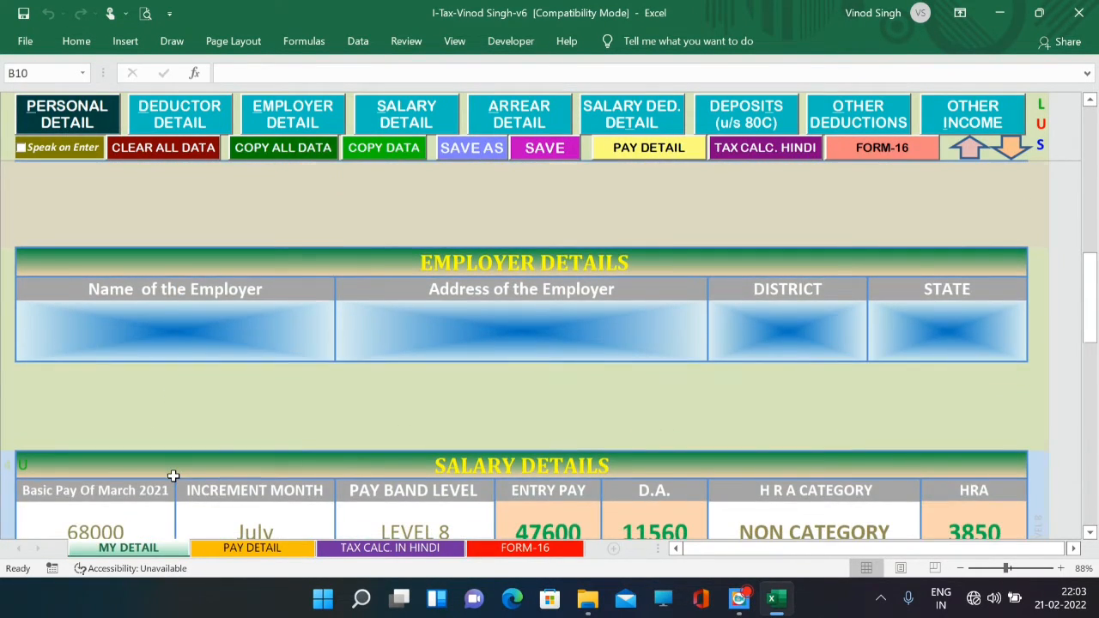
scroll(173, 476, "down", 1)
scroll(174, 475, "up", 5)
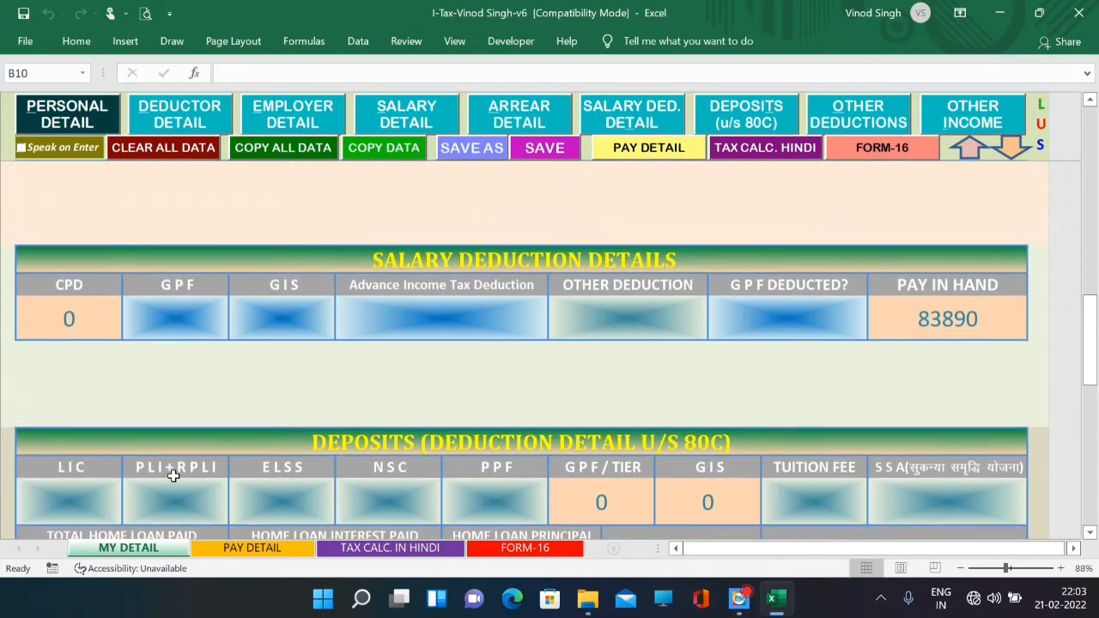
left_click(204, 327)
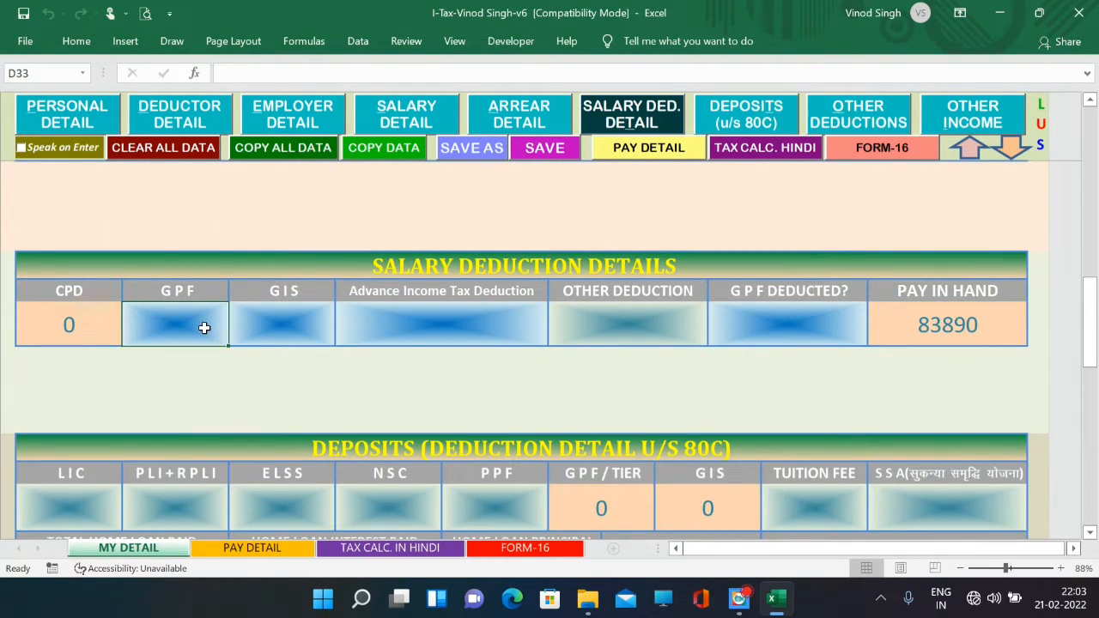
type("20000")
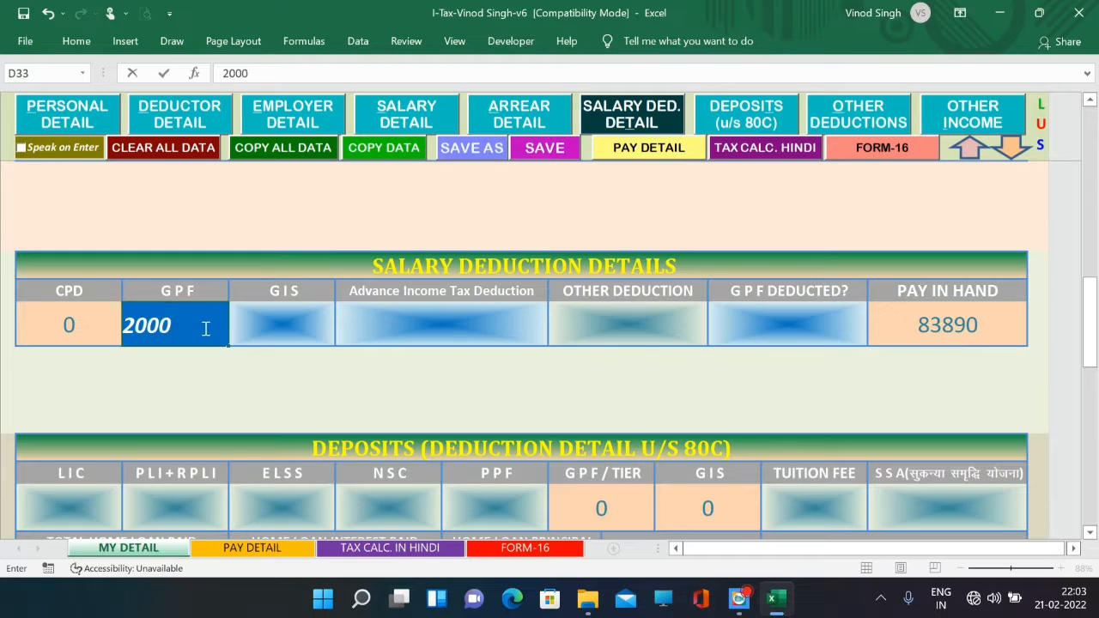
key("BackSpace")
type("0")
key("Tab")
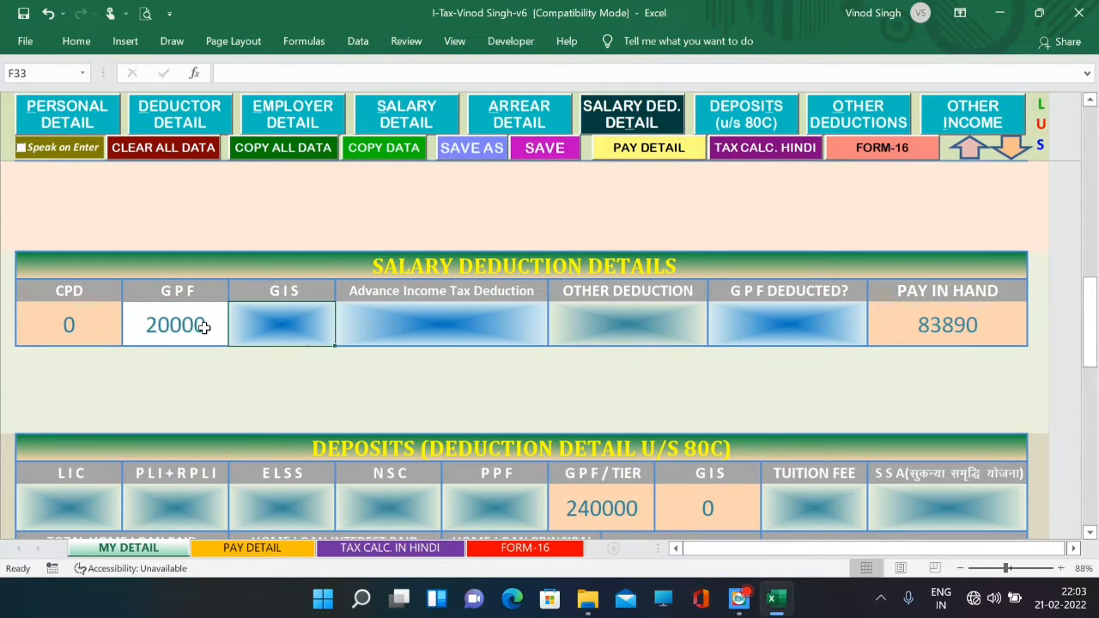
- On the PAY DETAIL sheet, unlock the GPF deduction column and set the Sep-21 GPF to 25000
left_click(224, 549)
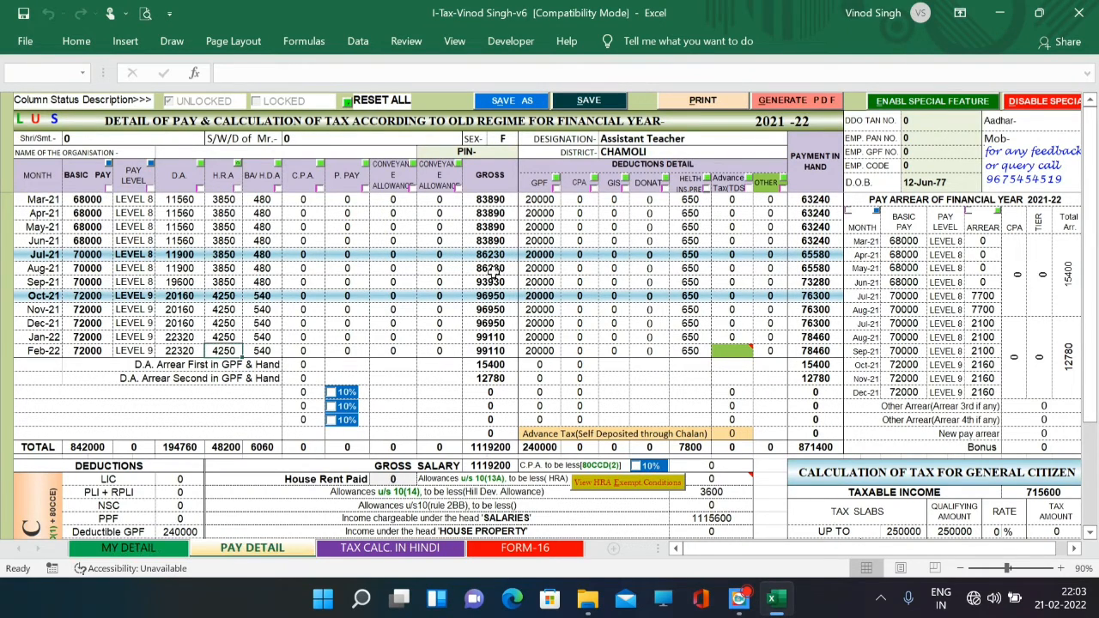
left_click(553, 198)
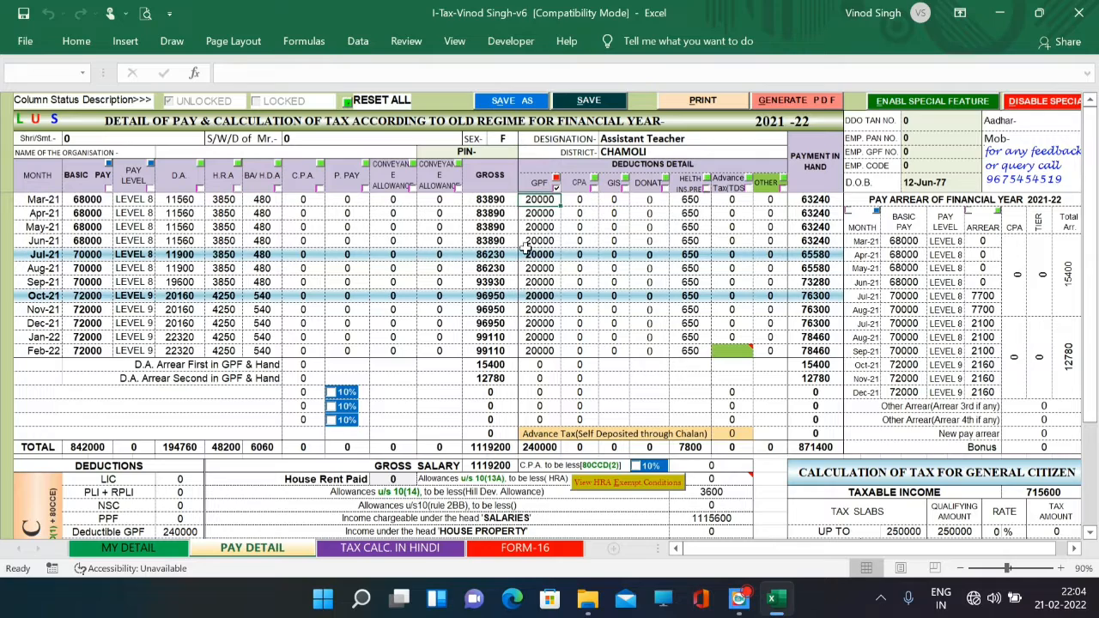
left_click(547, 282)
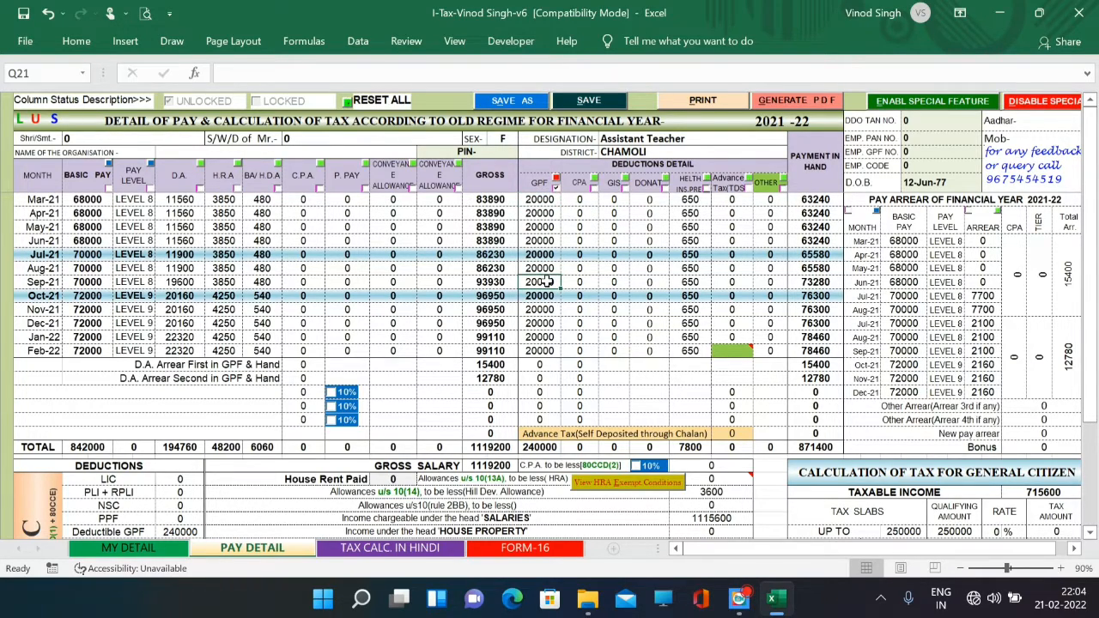
type("25000")
key("Return")
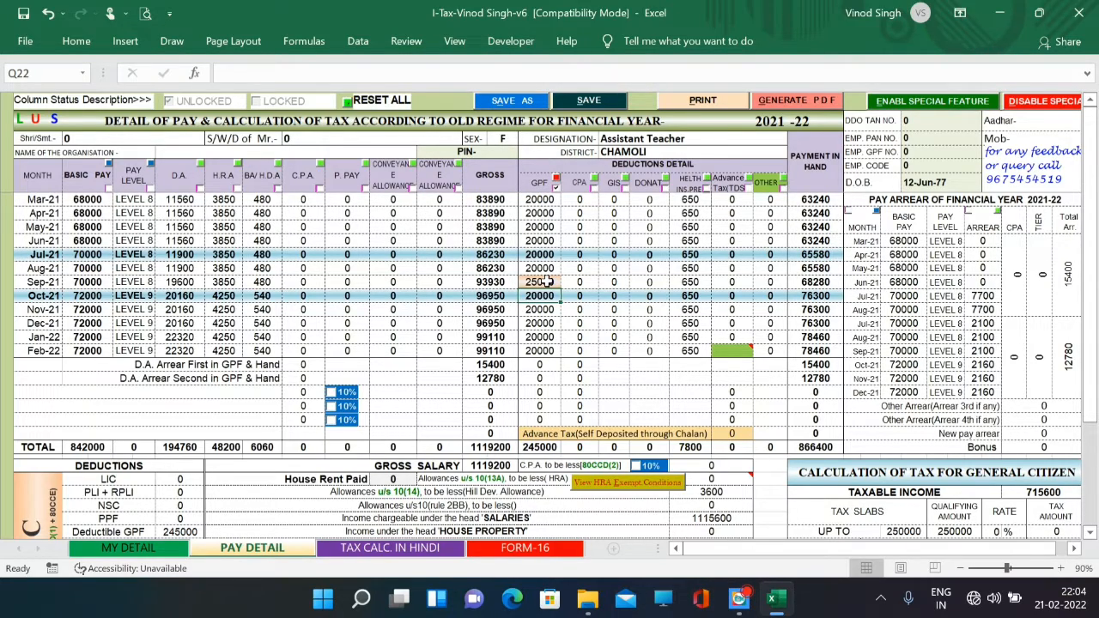
- Set the GPF deductions for Oct-21 through Feb-22 to 25000 and lock the GPF column
type("25000")
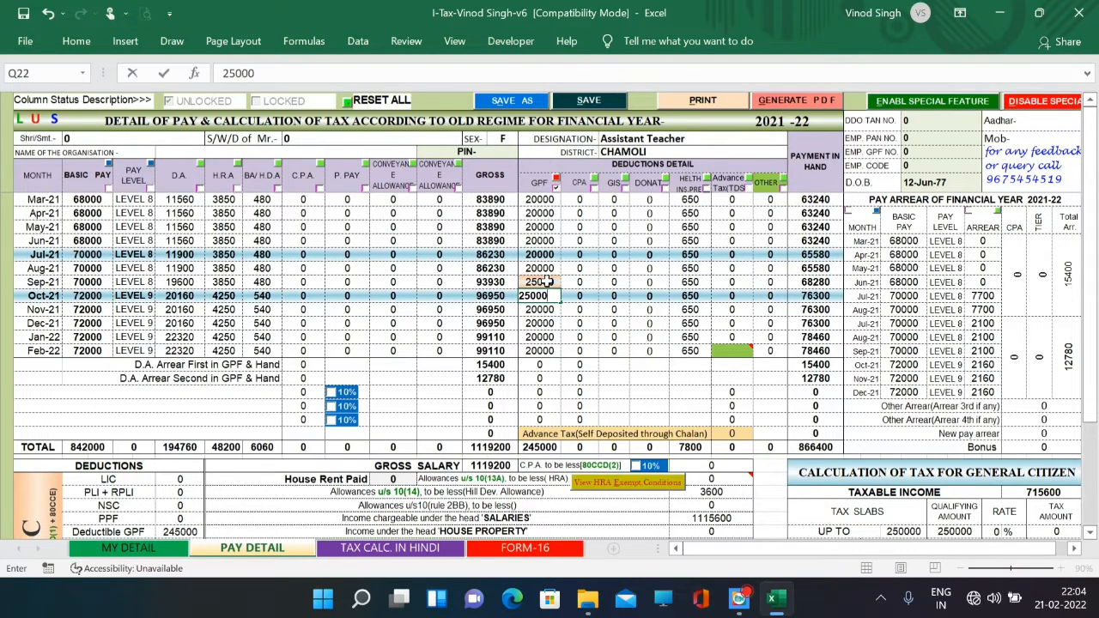
key("Return")
type("25")
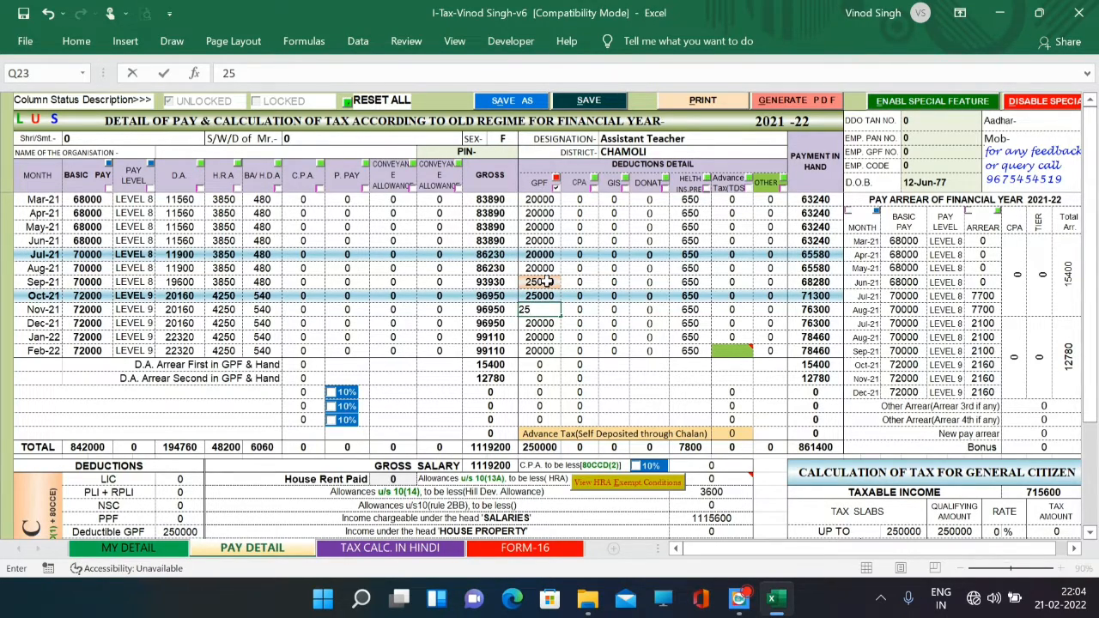
type("000")
key("Return")
type("25000")
key("Return")
type("25000")
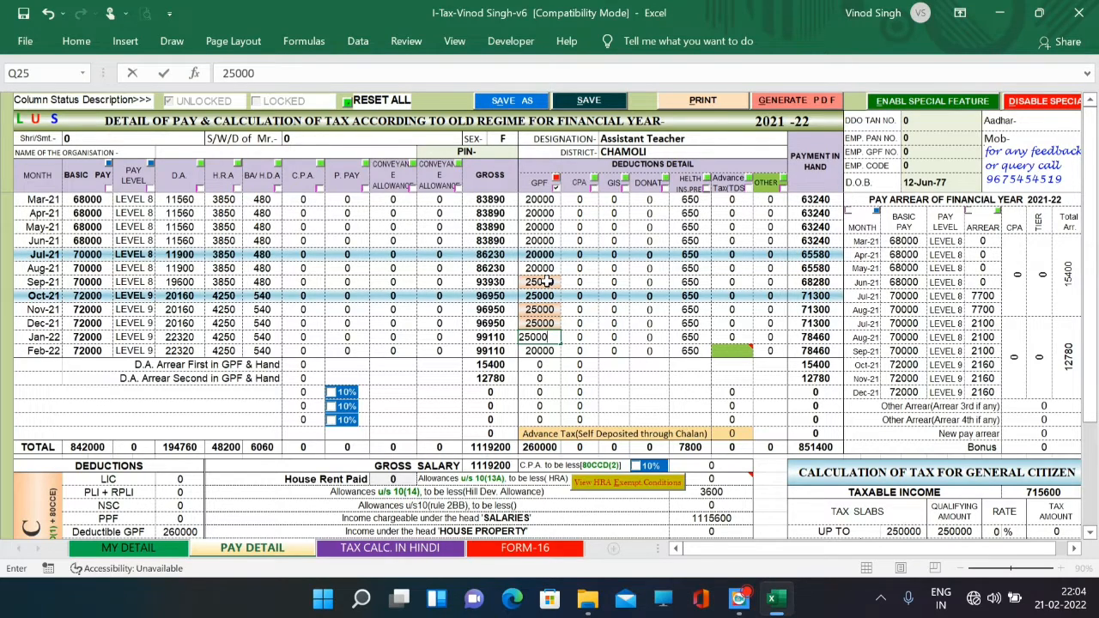
key("Return")
type("25000")
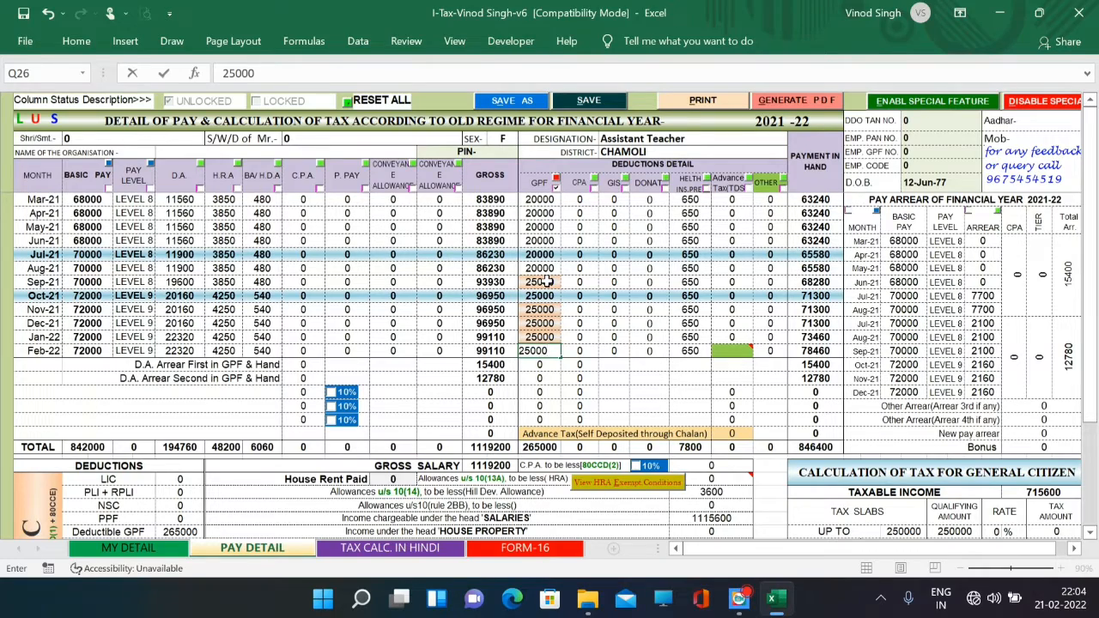
key("ctrl+Return")
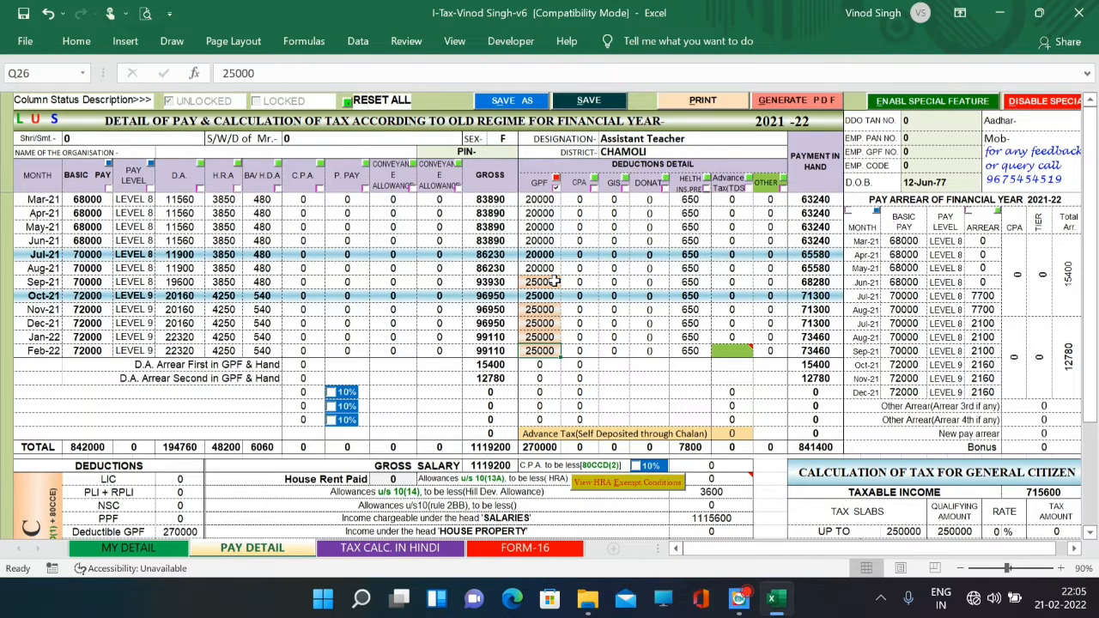
left_click(556, 182)
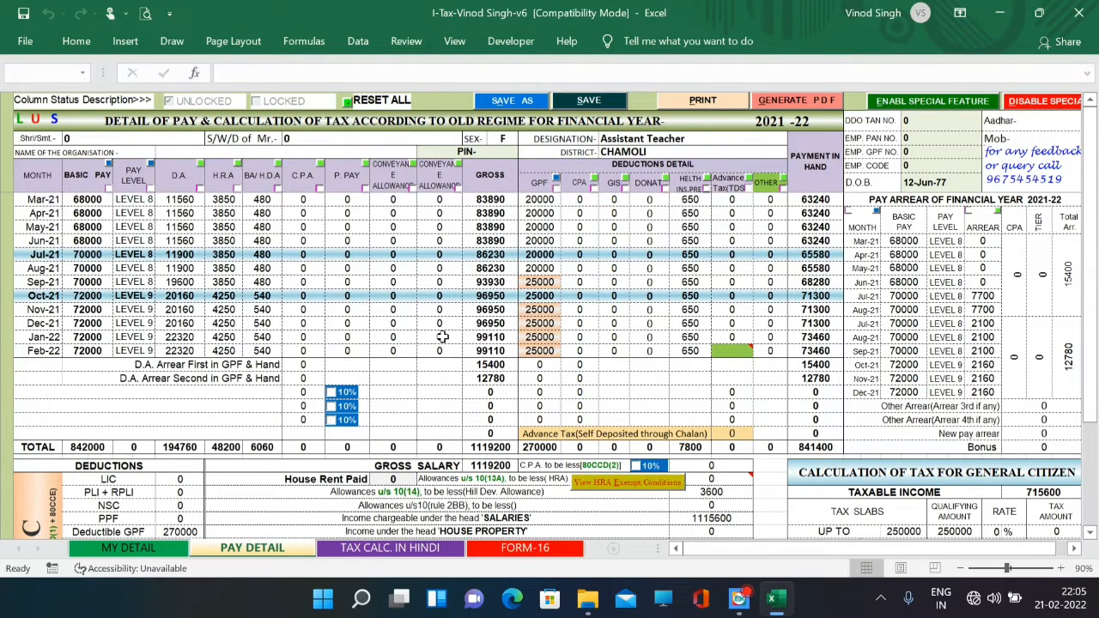
- In the Personal Detail section of the MY DETAIL sheet, set the Employee Category to TIER
scroll(442, 337, "down", 1)
scroll(442, 337, "down", 1)
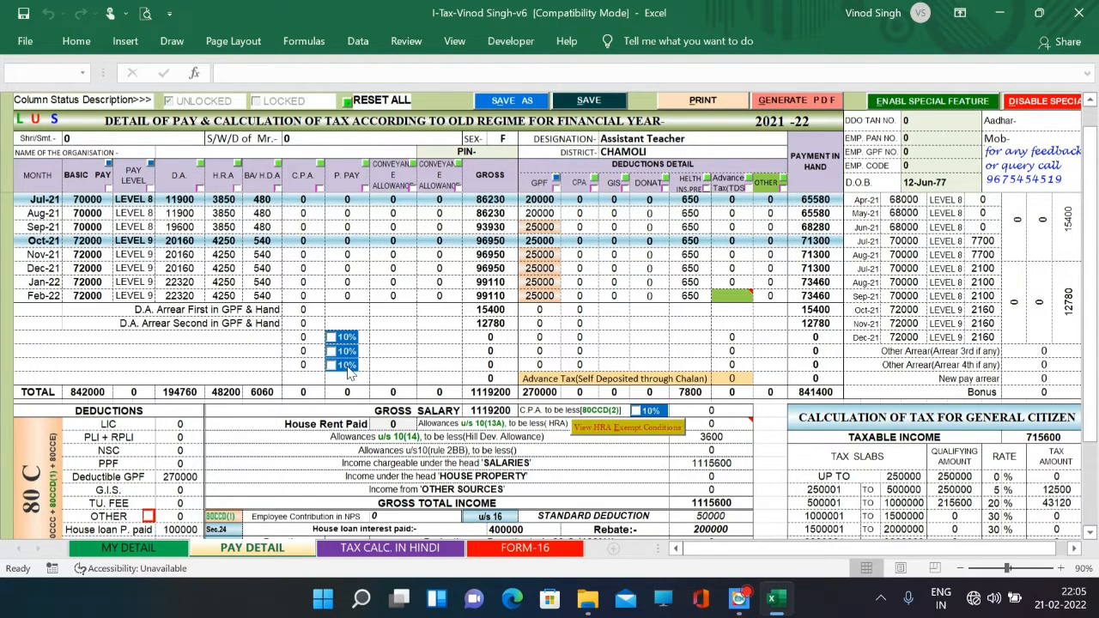
left_click(168, 551)
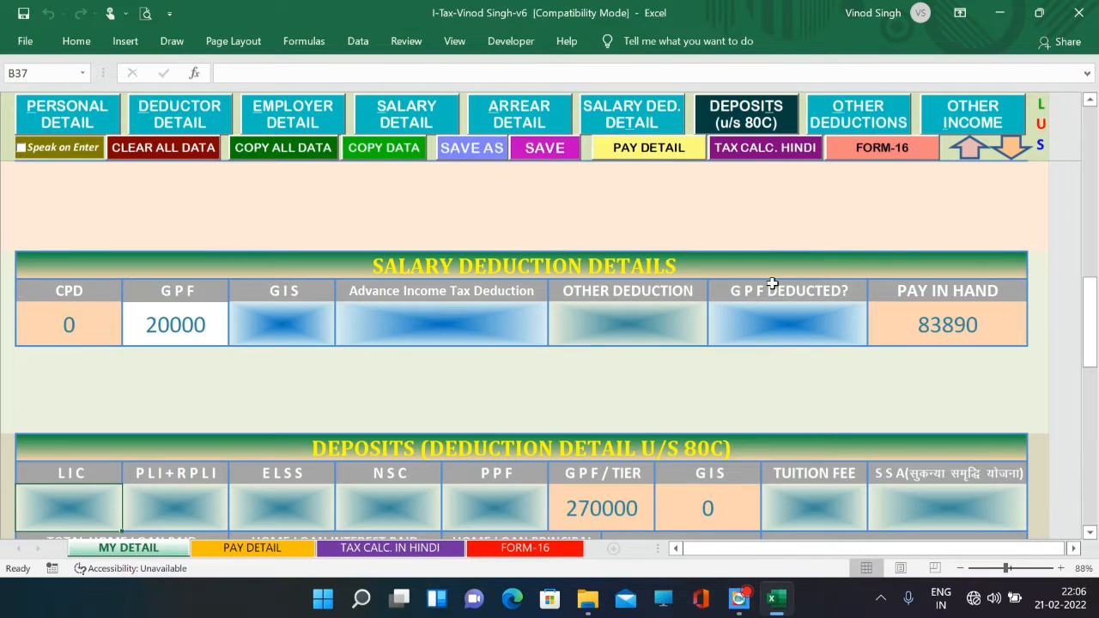
scroll(775, 282, "up", 5)
left_click(109, 115)
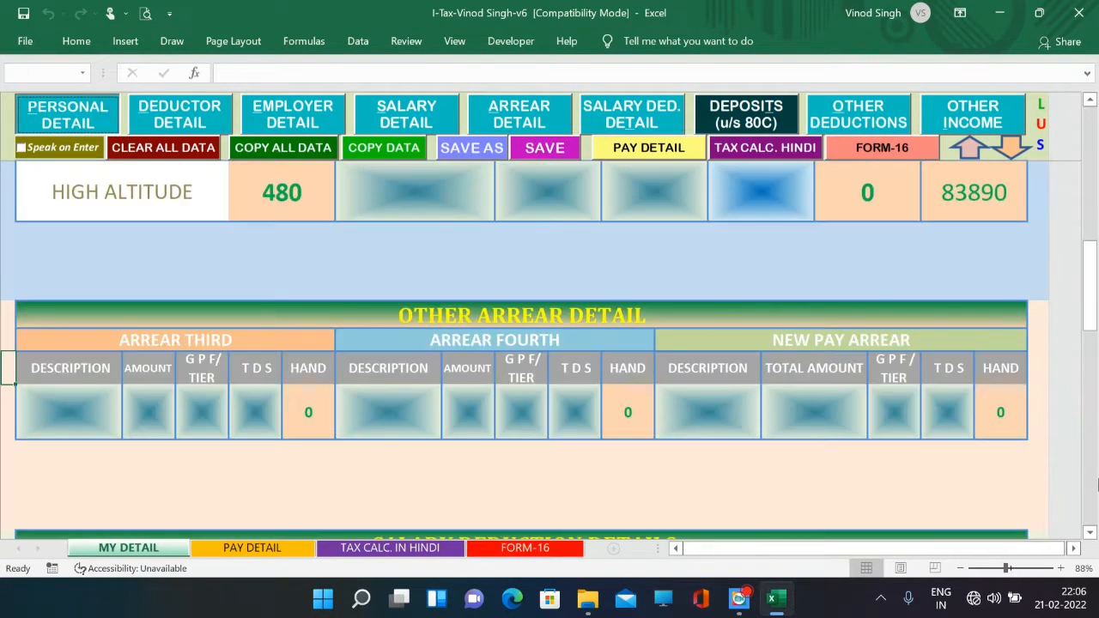
left_click(953, 433)
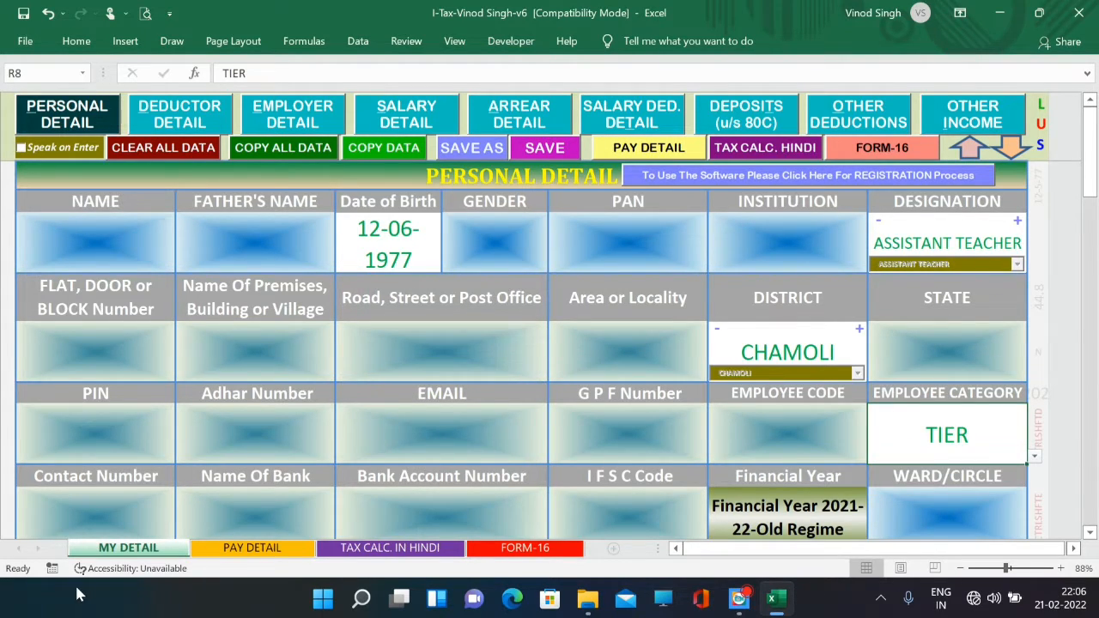
- On the PAY DETAIL sheet, reset the locked TIER deduction column to its default calculated amounts
left_click(245, 554)
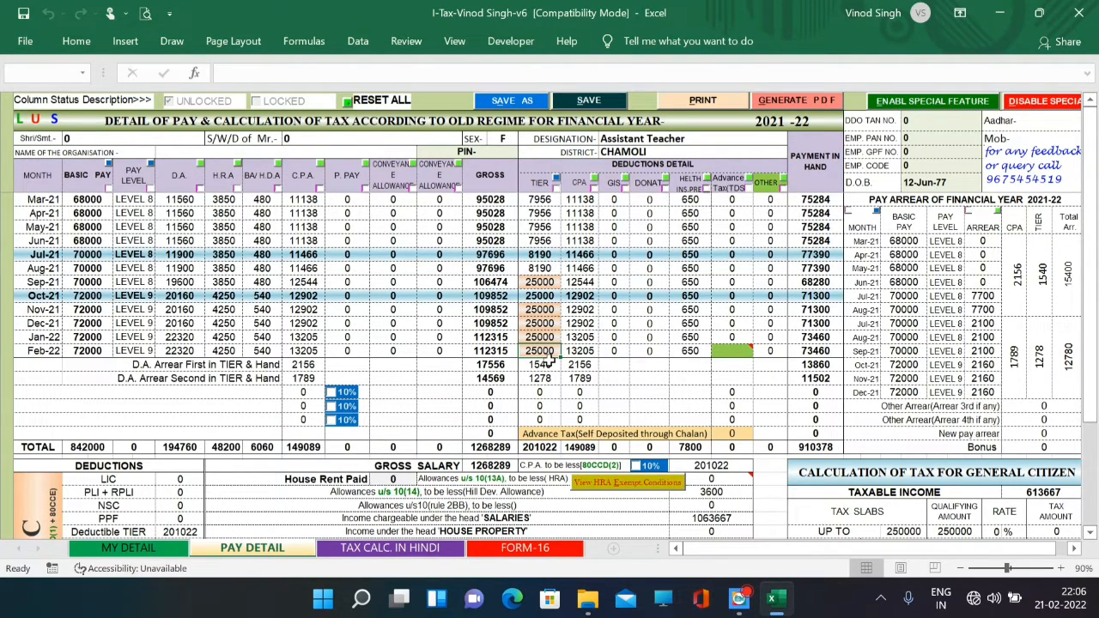
left_click(557, 180)
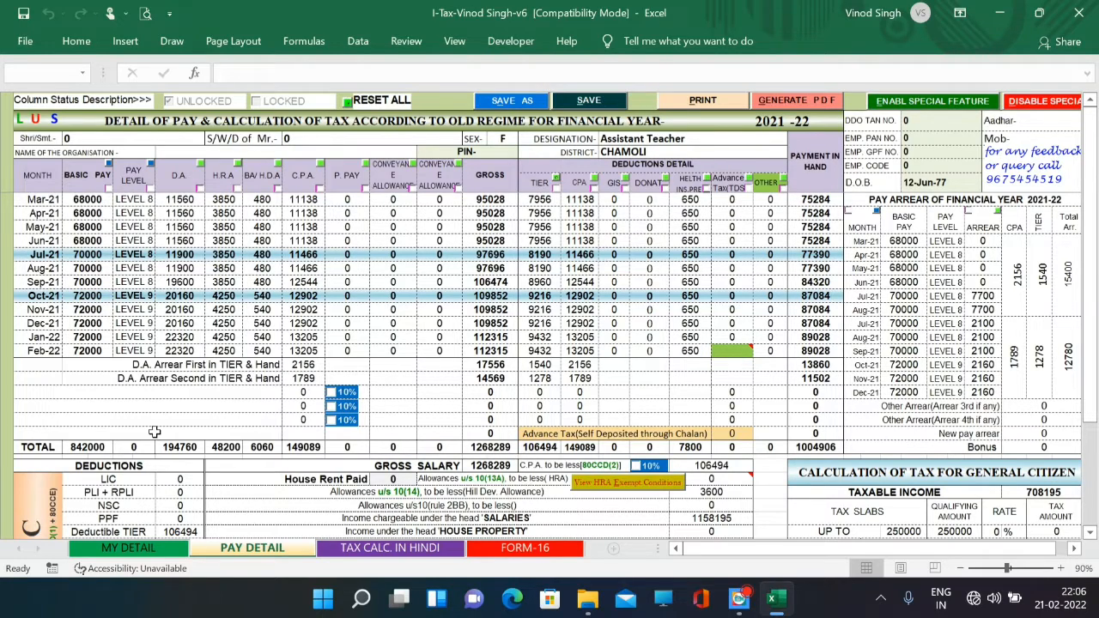
- On the MY DETAIL sheet, fill in Arrear Third with the description "selection", amount 20000 and TDS 2000
left_click(178, 549)
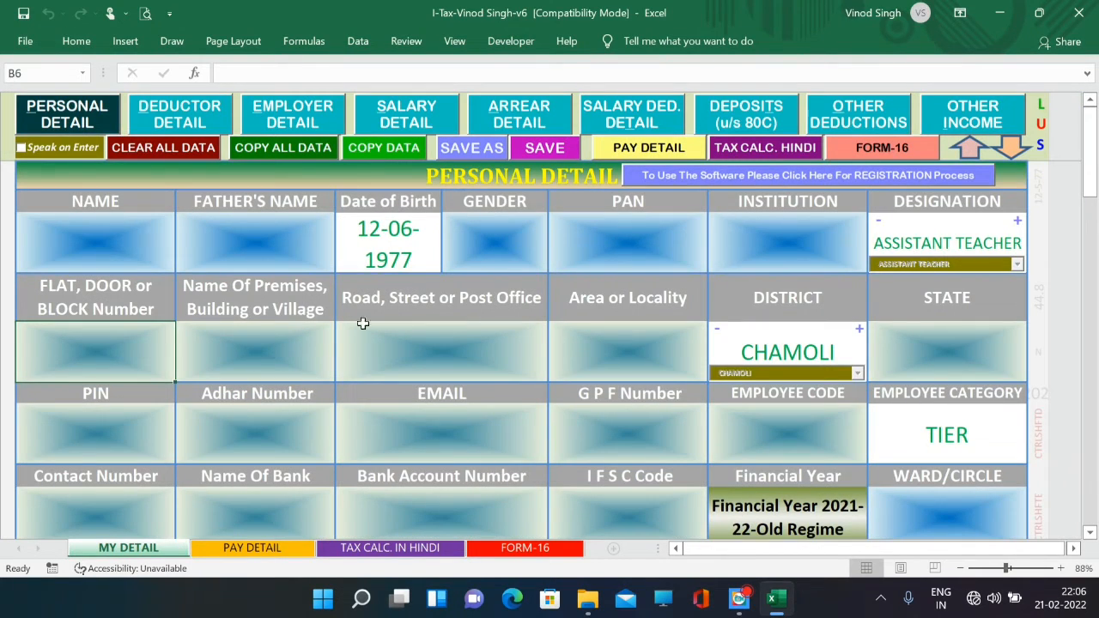
left_click(537, 125)
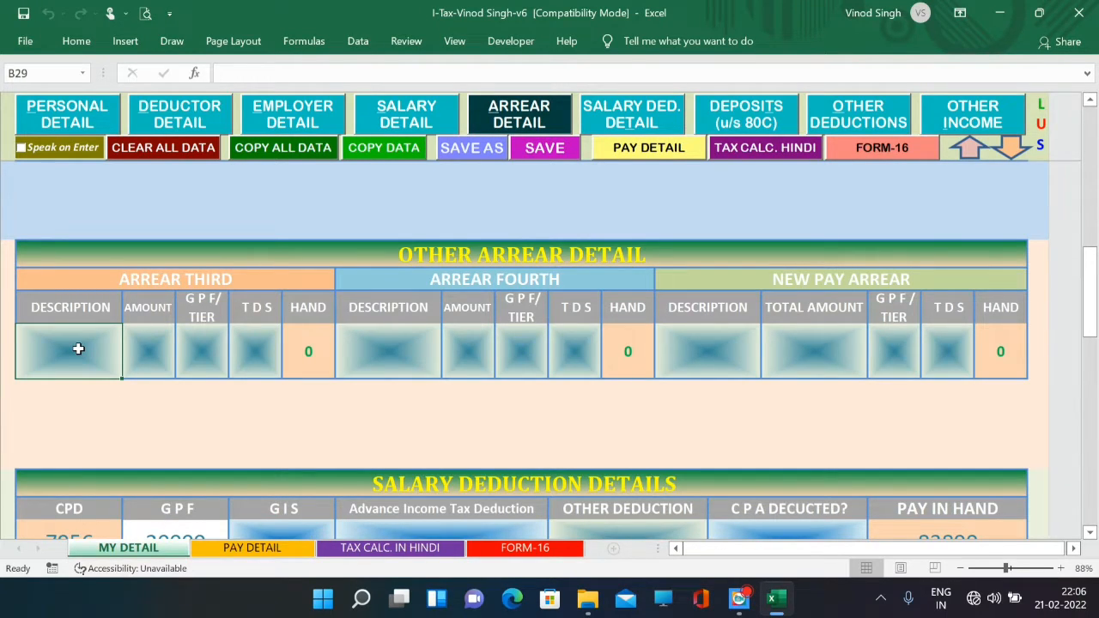
type("sele")
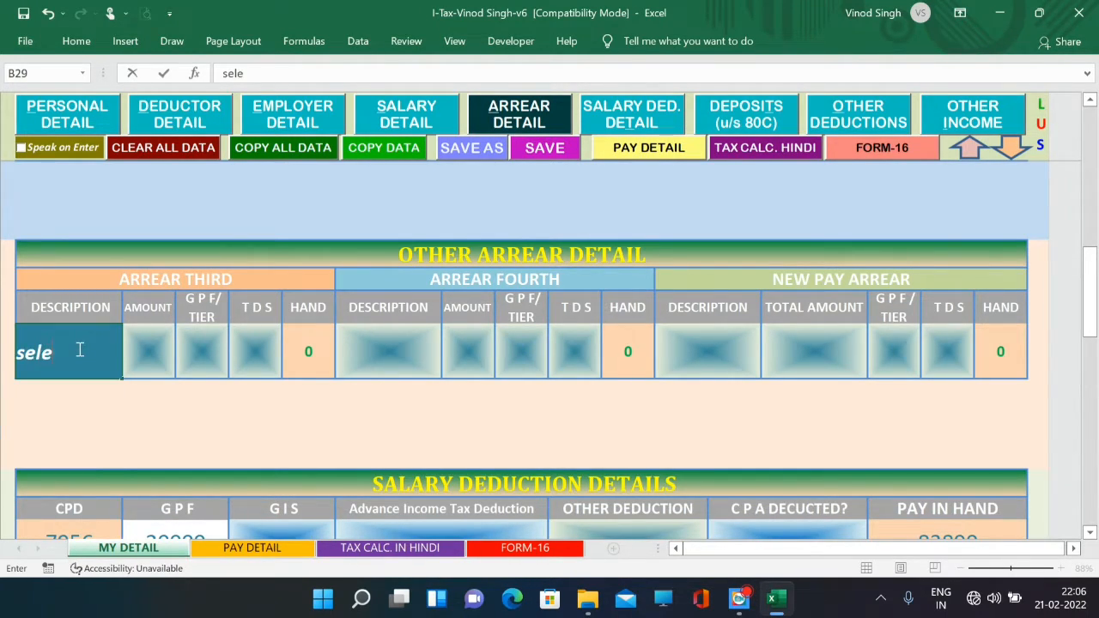
type("ction")
key("Tab")
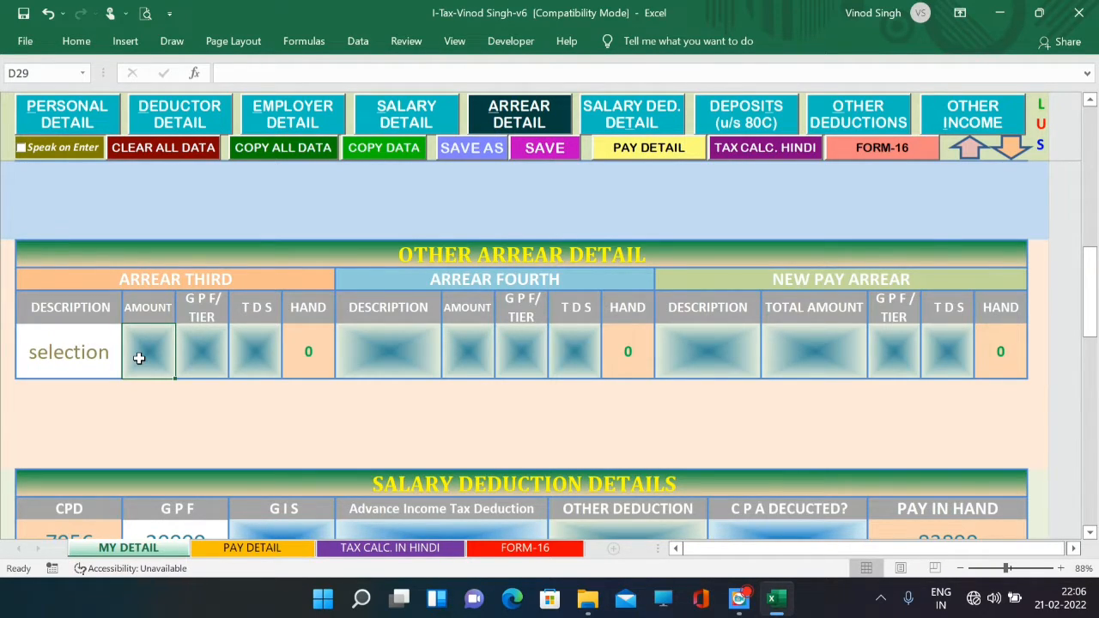
type("20000")
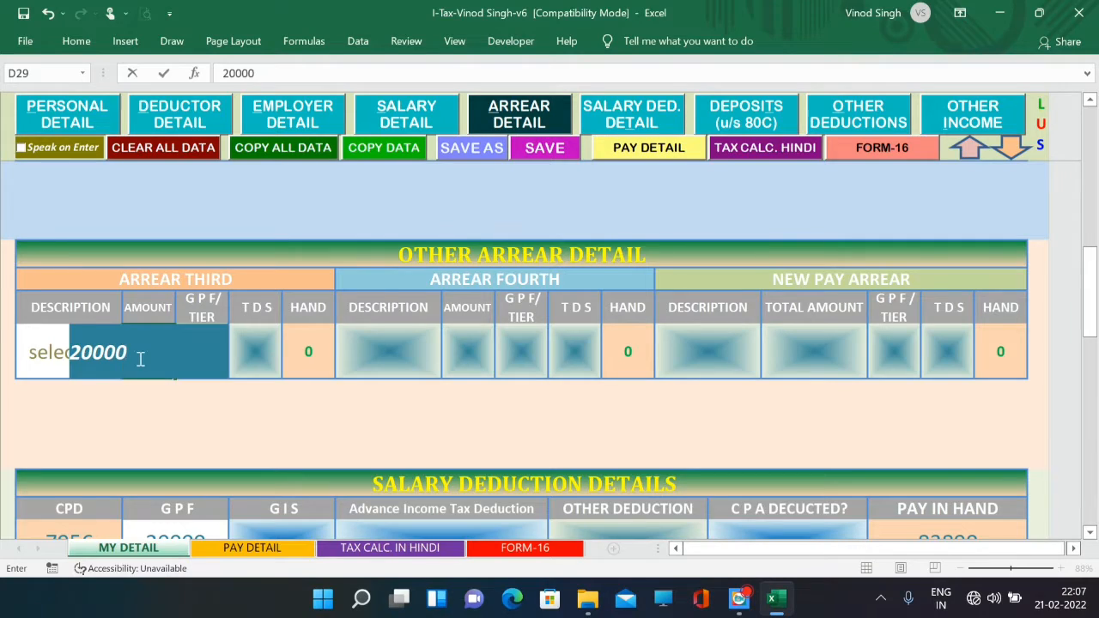
key("Tab")
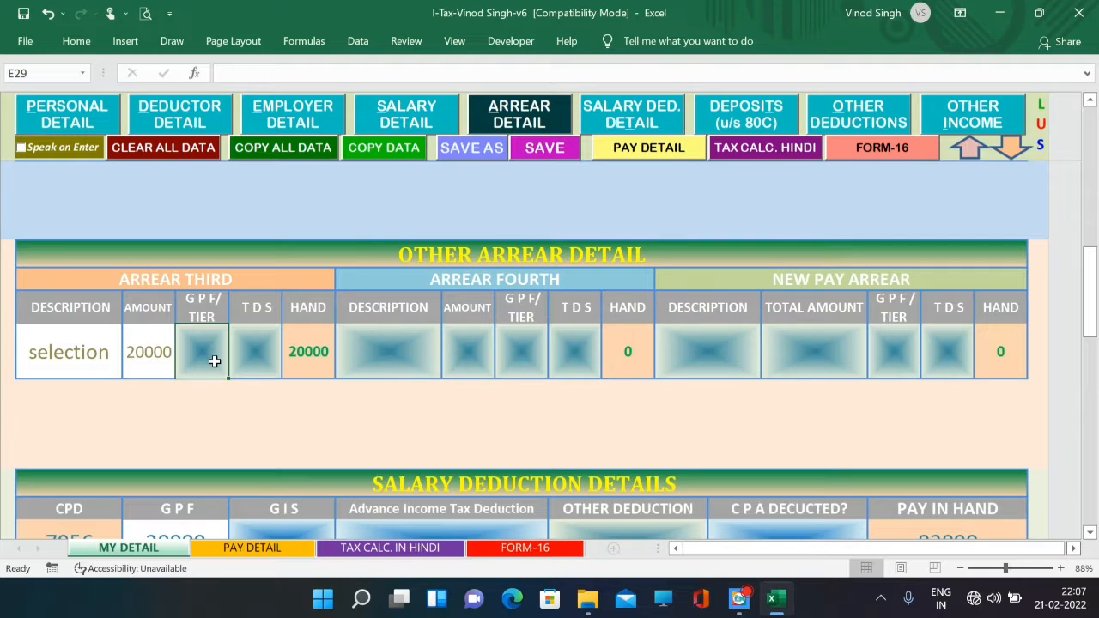
left_click(277, 356)
type("2000")
key("Tab")
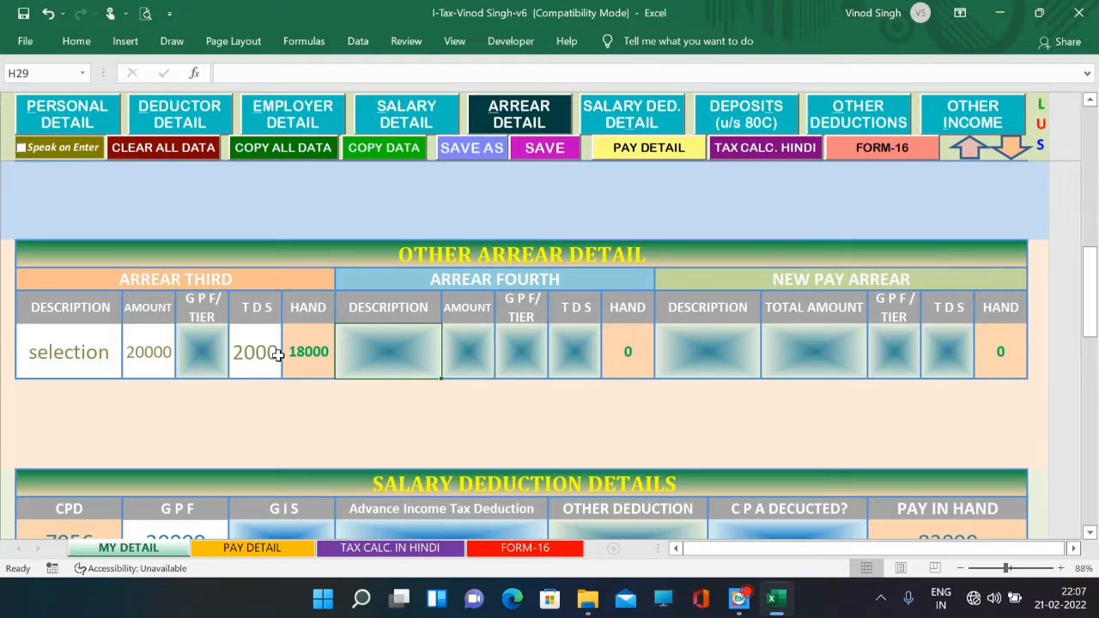
- Set the GPF/TIER deduction of Arrear Third to 2000
left_click(176, 531)
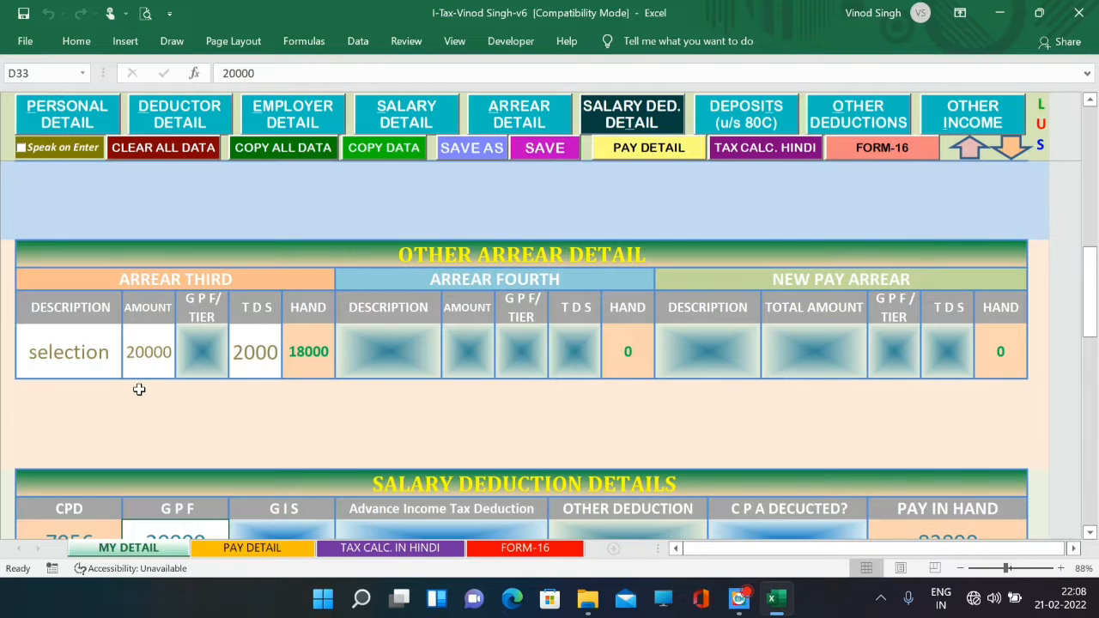
left_click(206, 344)
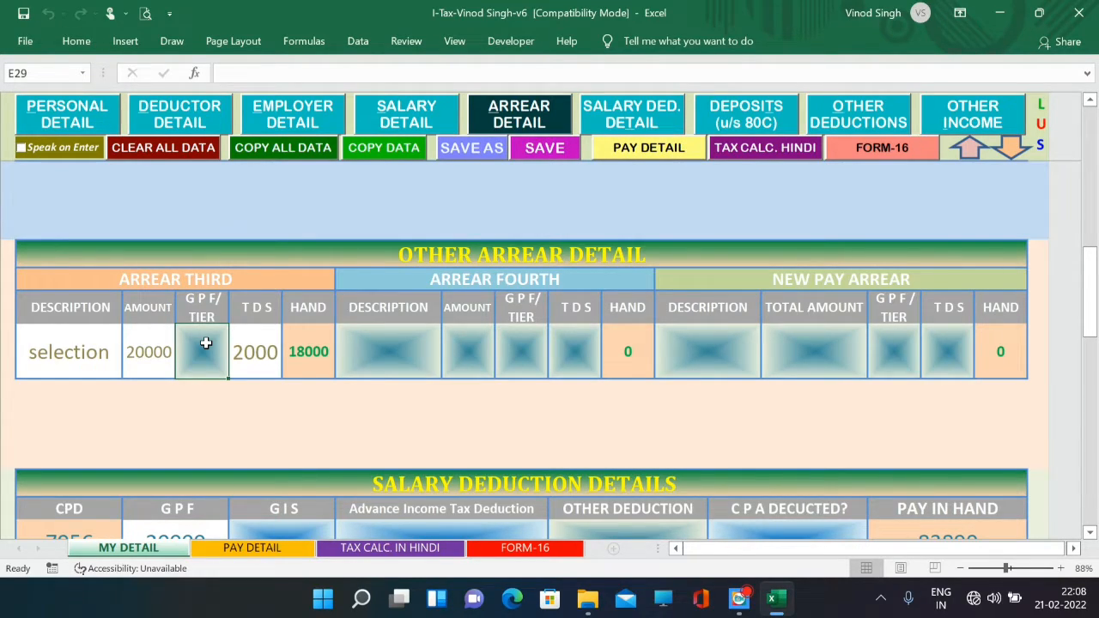
type("2000")
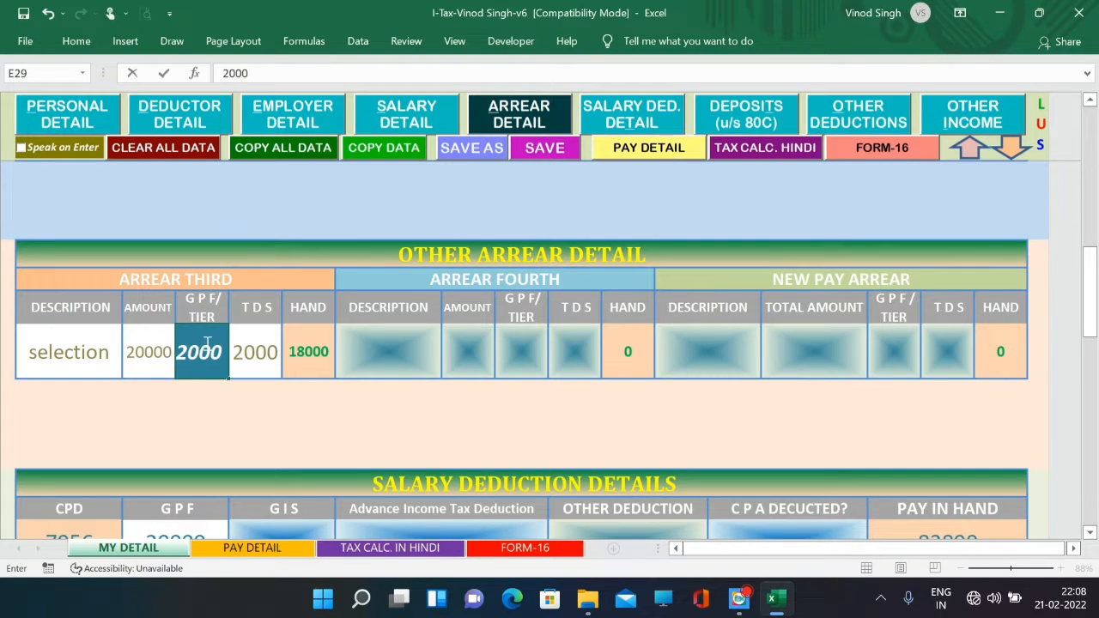
key("Tab")
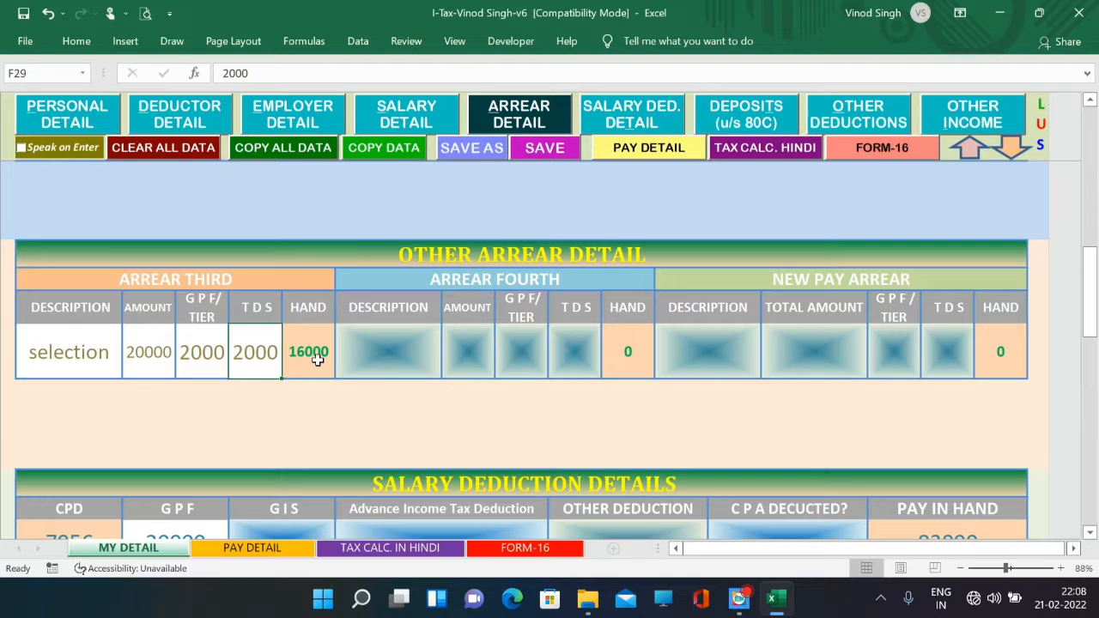
- On the PAY DETAIL sheet, switch the Arrear 3rd C.P.A. rate to 14% and back to 10%
left_click(253, 552)
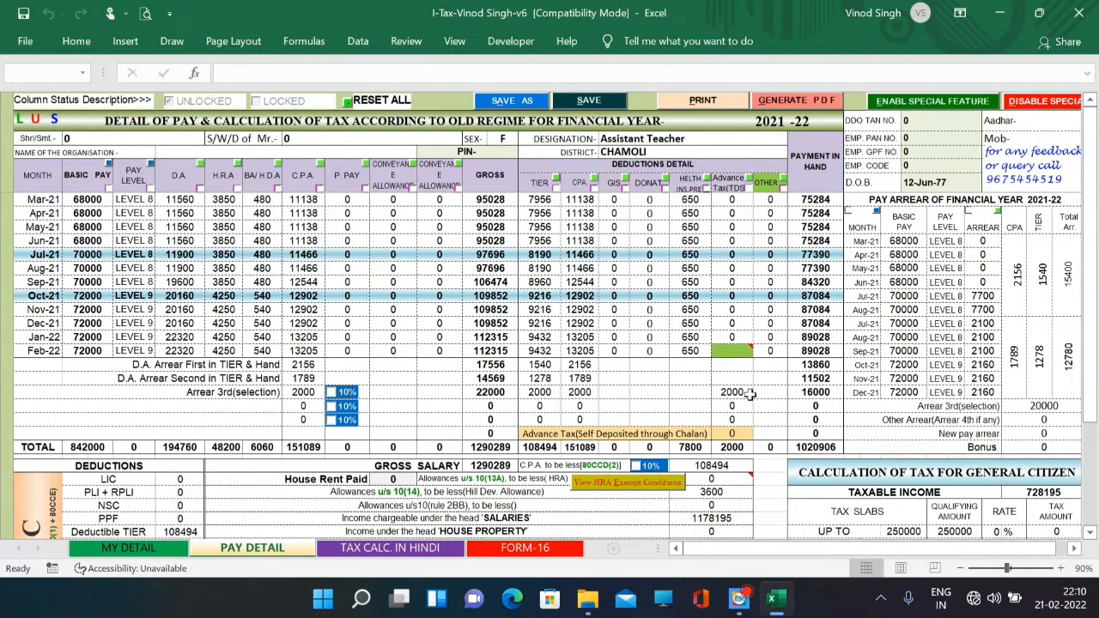
left_click(298, 392)
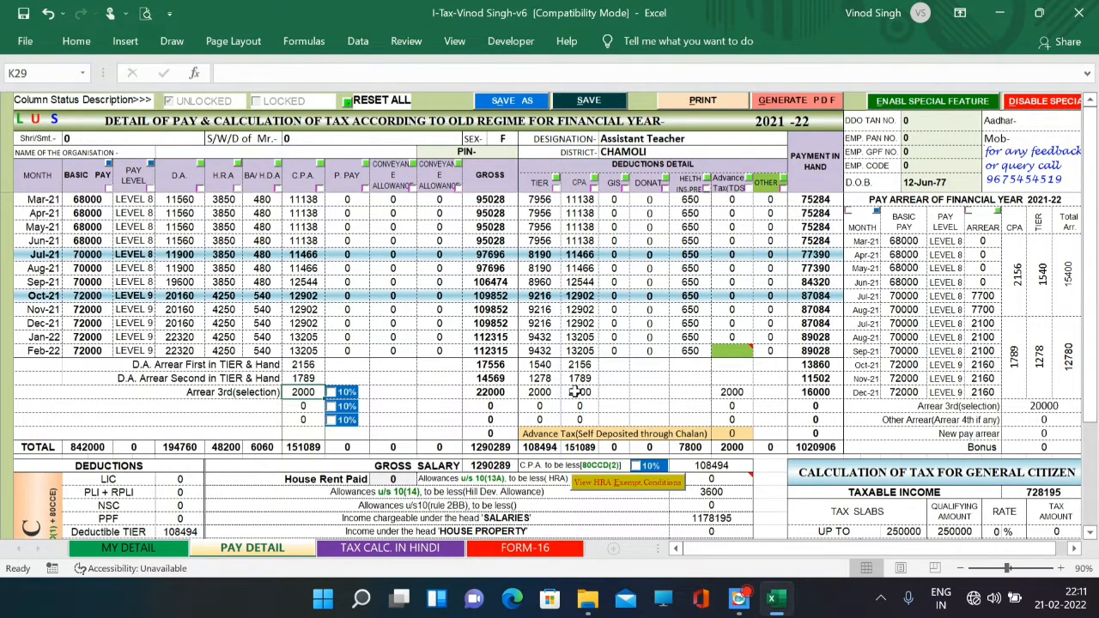
left_click(332, 392)
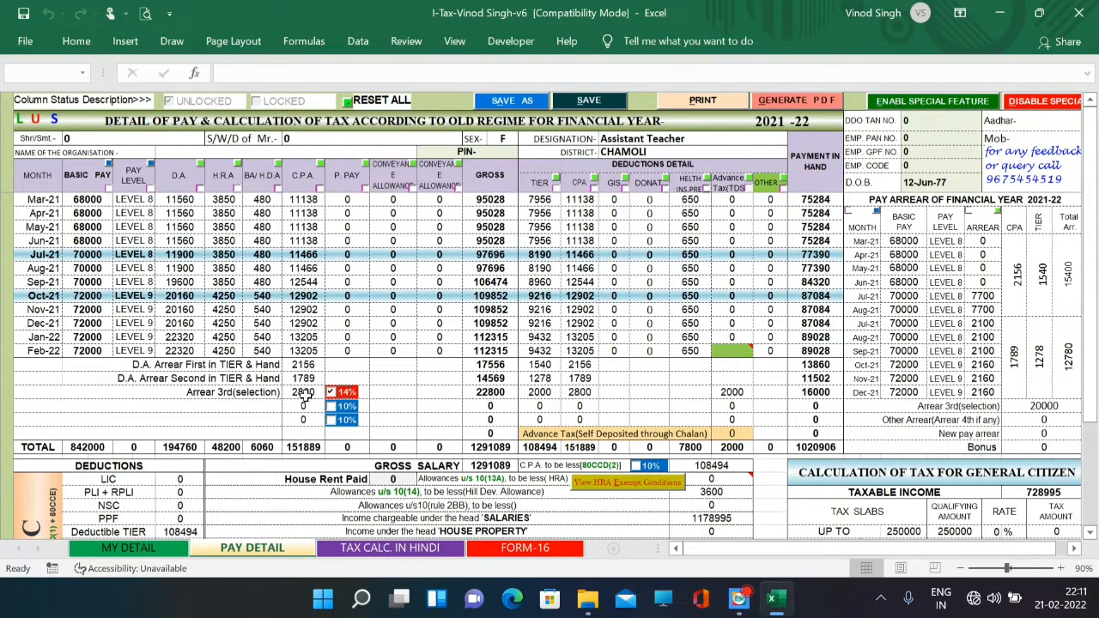
left_click(331, 393)
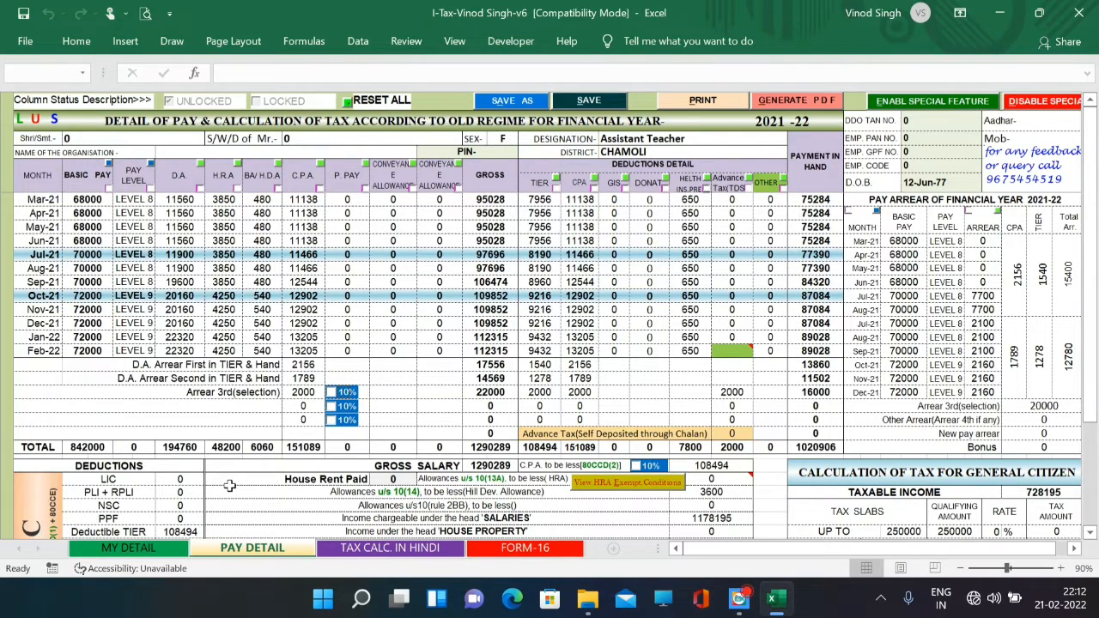
scroll(176, 449, "down", 4)
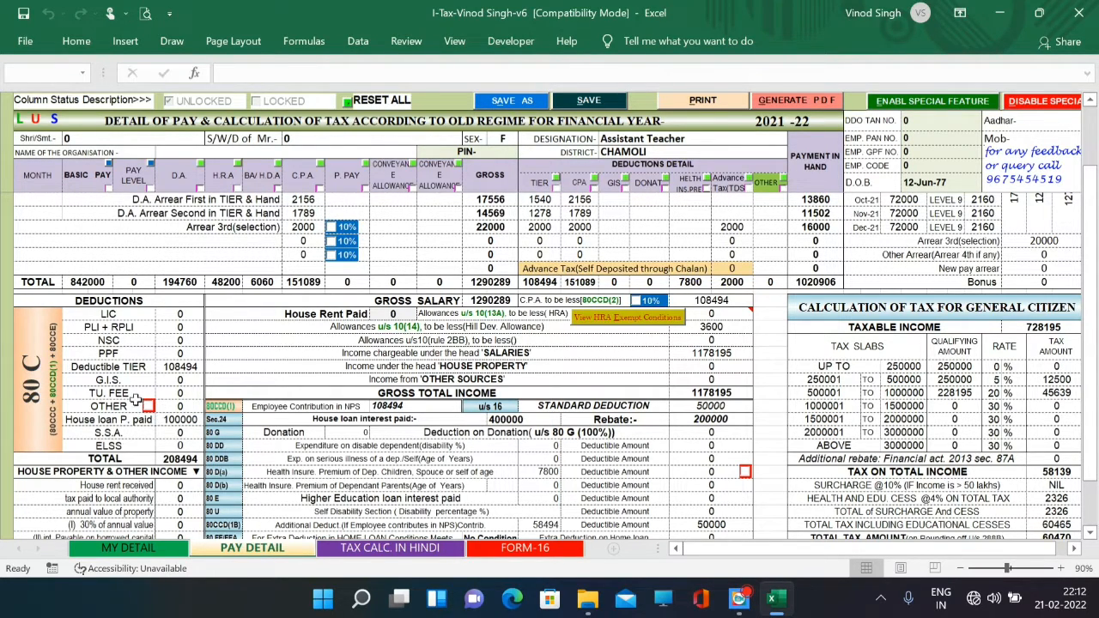
scroll(586, 332, "up", 4)
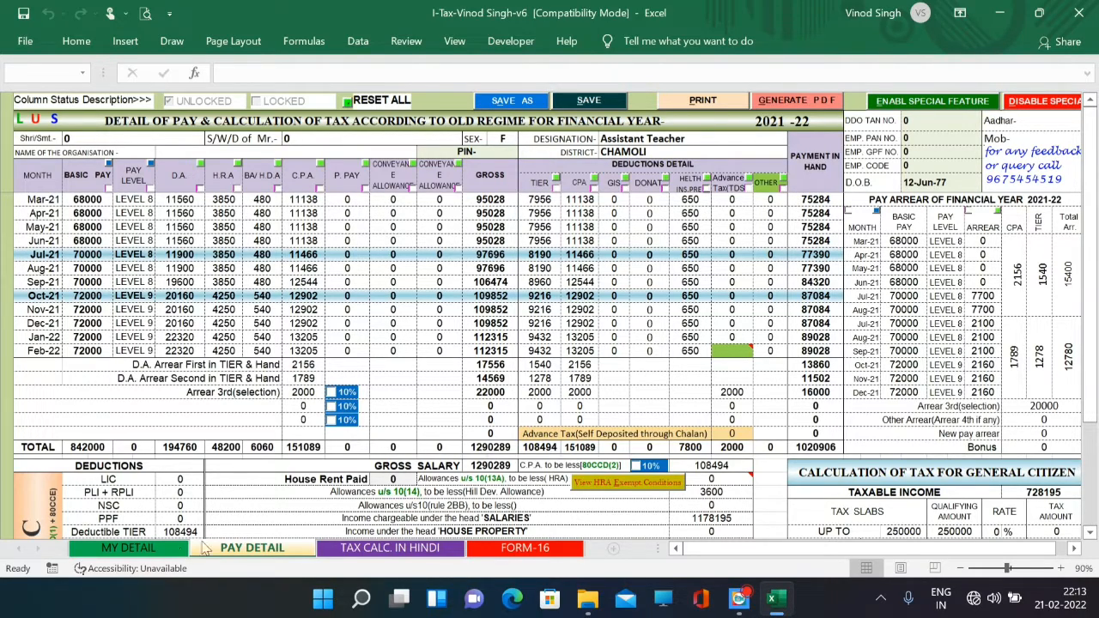
- In the Salary Deduction Details of the MY DETAIL sheet, set Other Deduction to 400 and return to the PAY DETAIL sheet
left_click(147, 552)
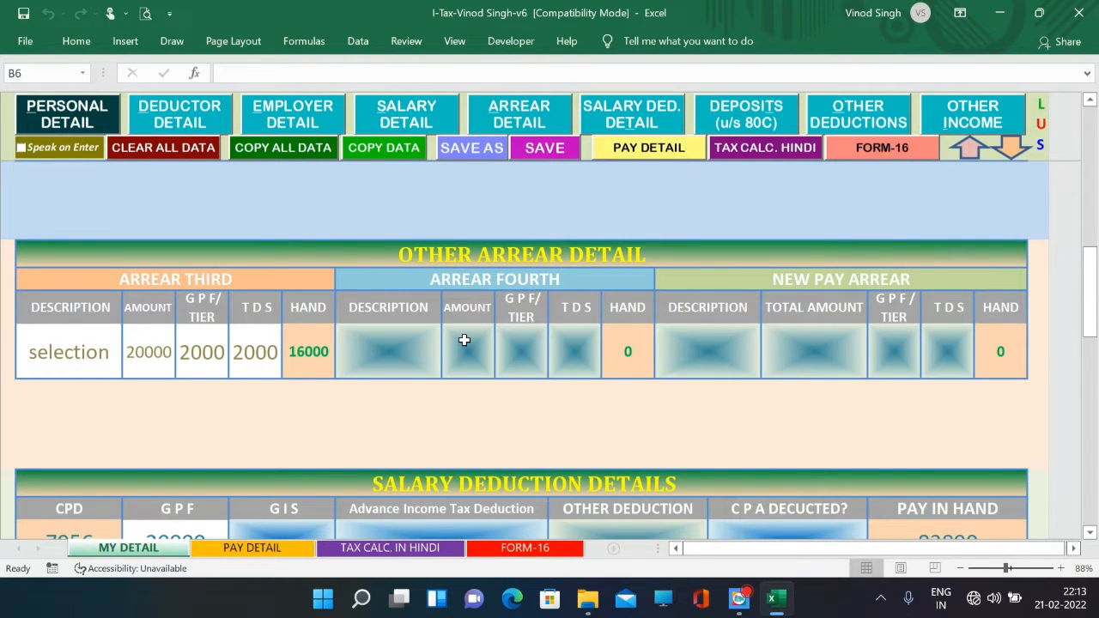
scroll(838, 355, "down", 1)
left_click(840, 356)
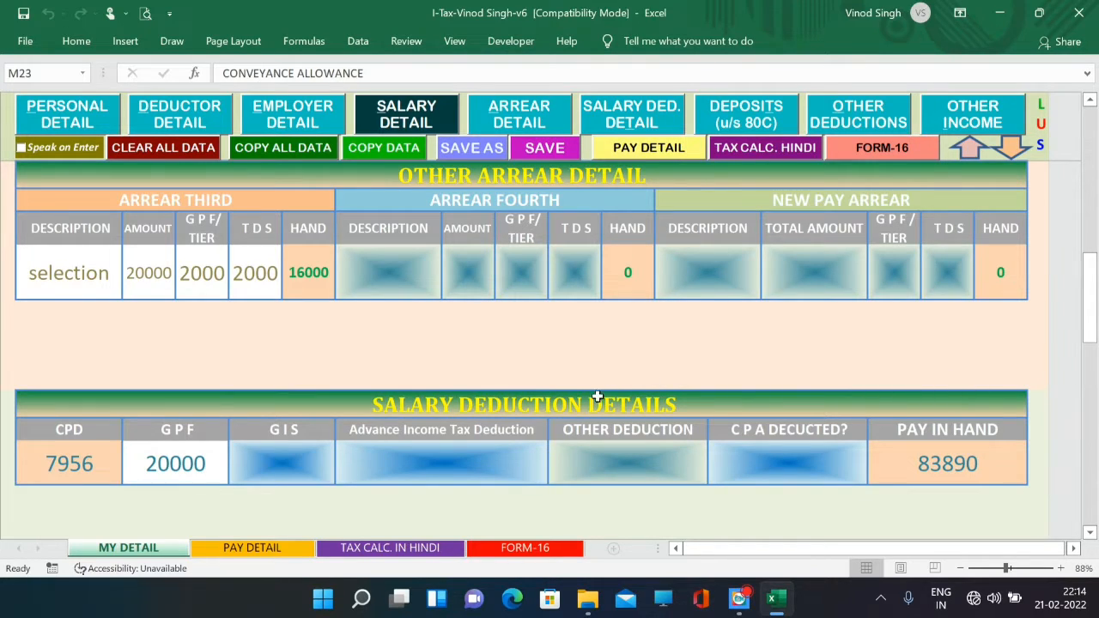
left_click(614, 467)
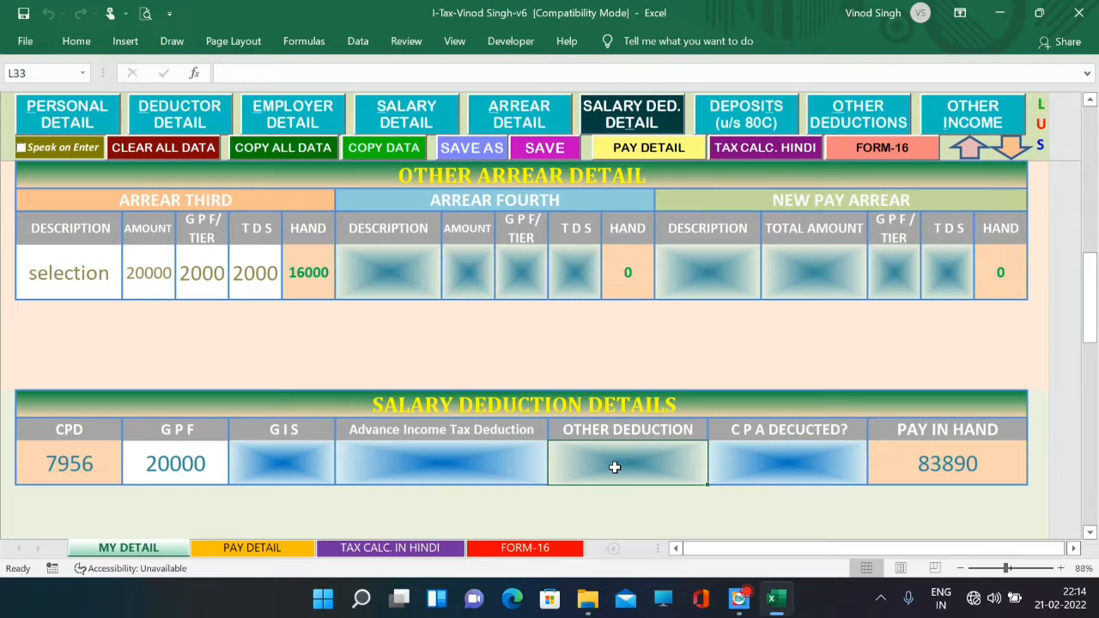
type("400")
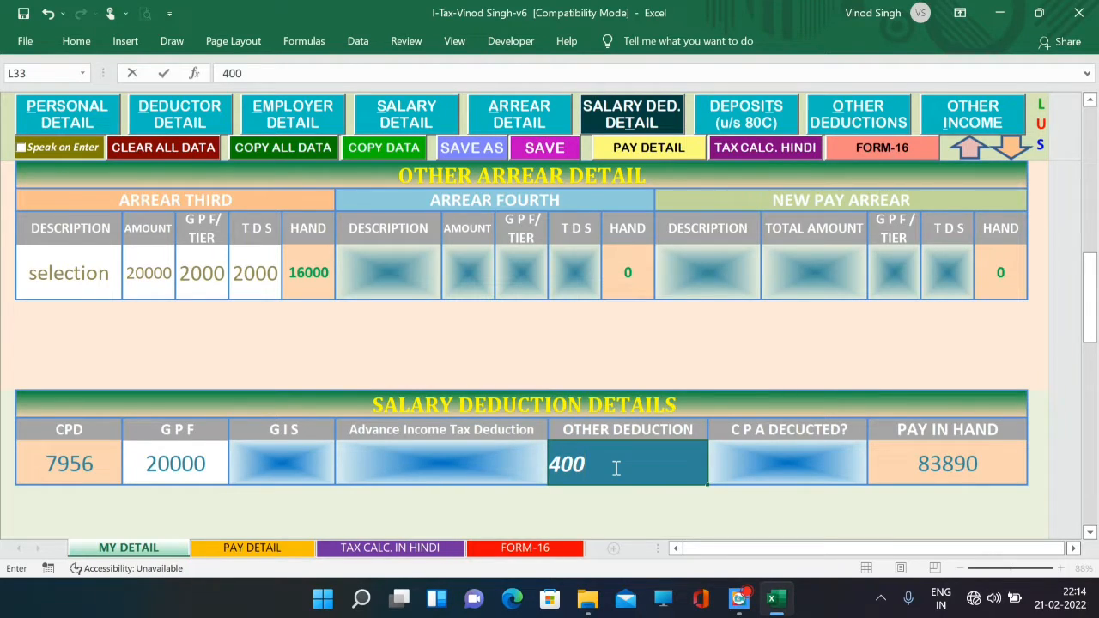
key("Return")
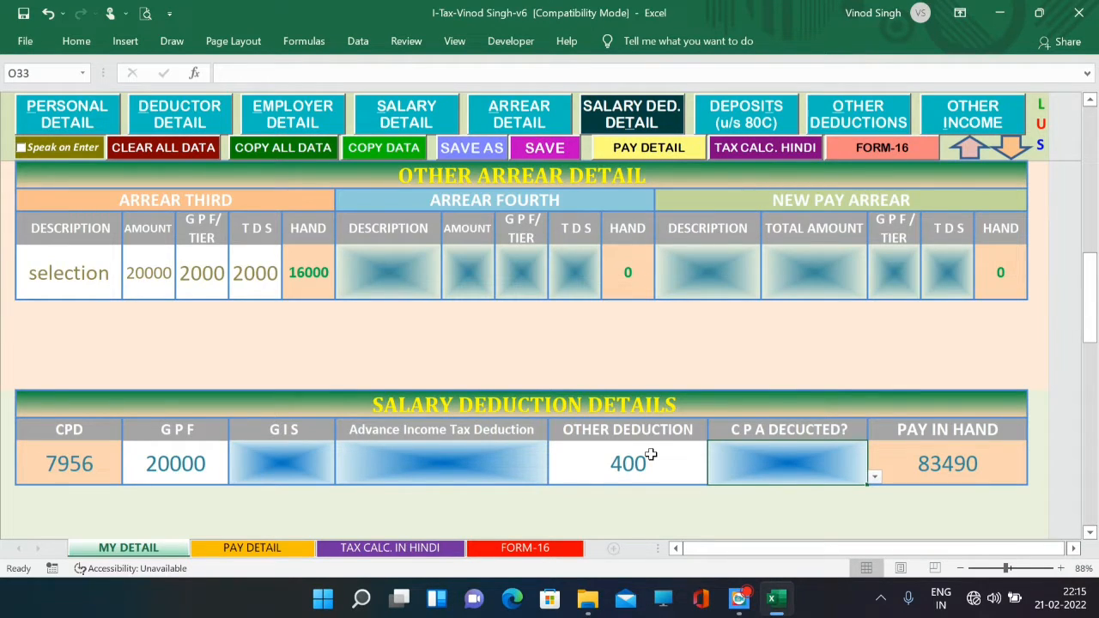
left_click(249, 550)
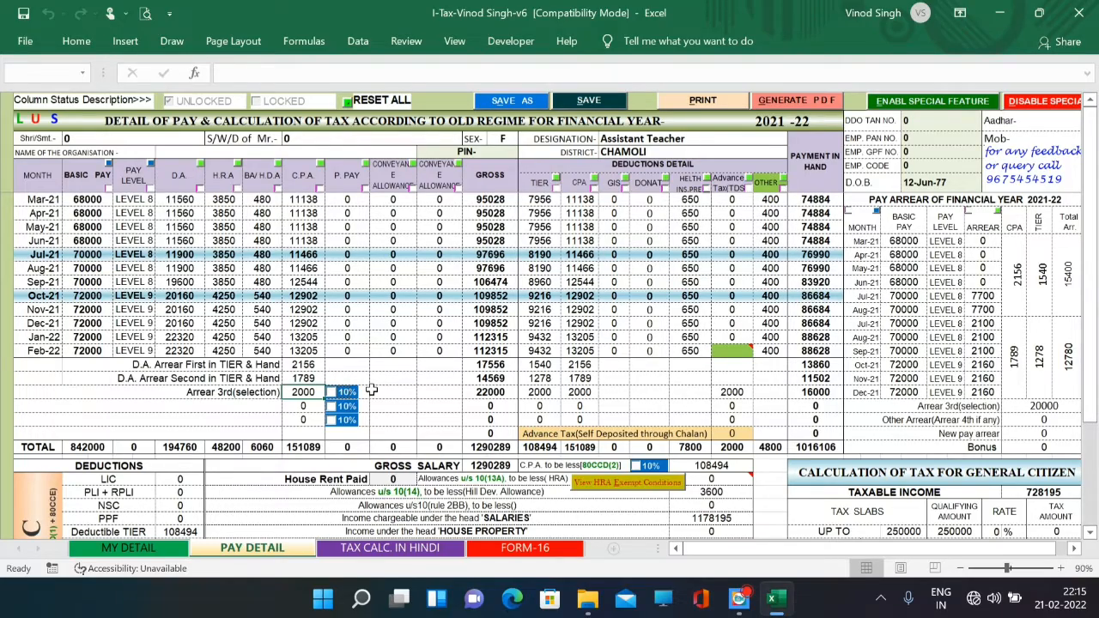
- In the 80C deductions of the PAY DETAIL sheet, include the OTHER salary deduction and exclude it again
scroll(369, 388, "down", 5)
scroll(369, 388, "down", 1)
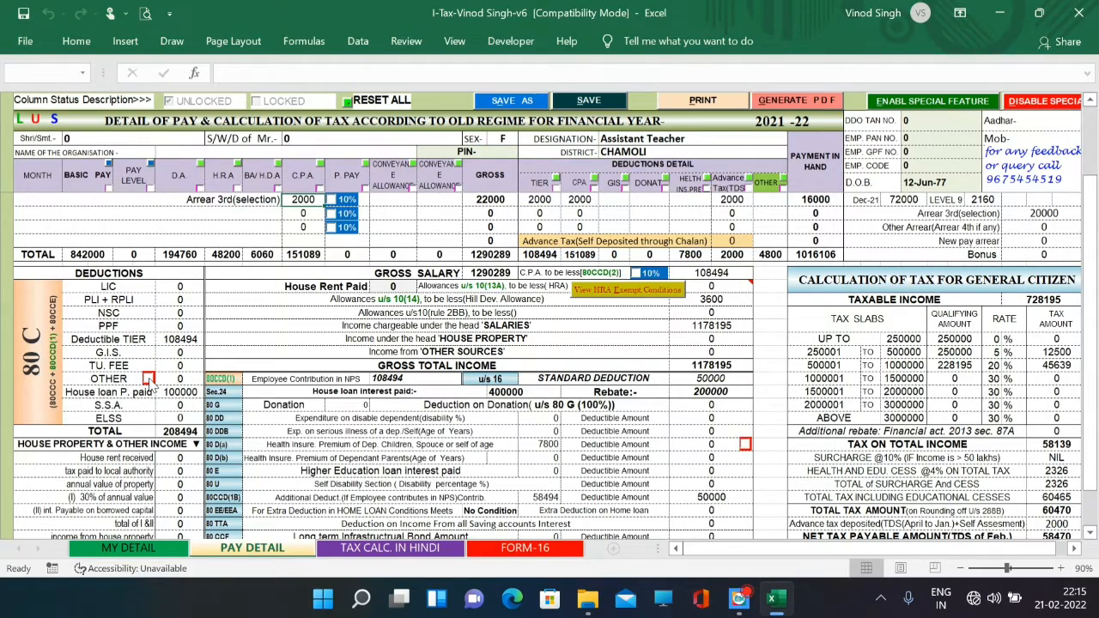
scroll(668, 227, "up", 5)
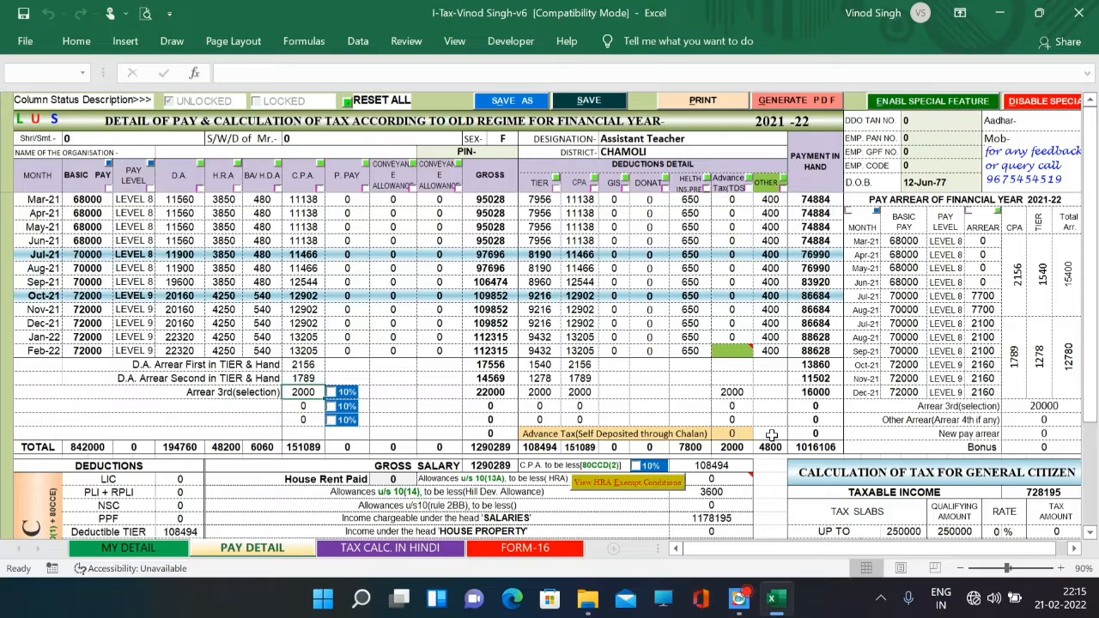
scroll(772, 435, "down", 8)
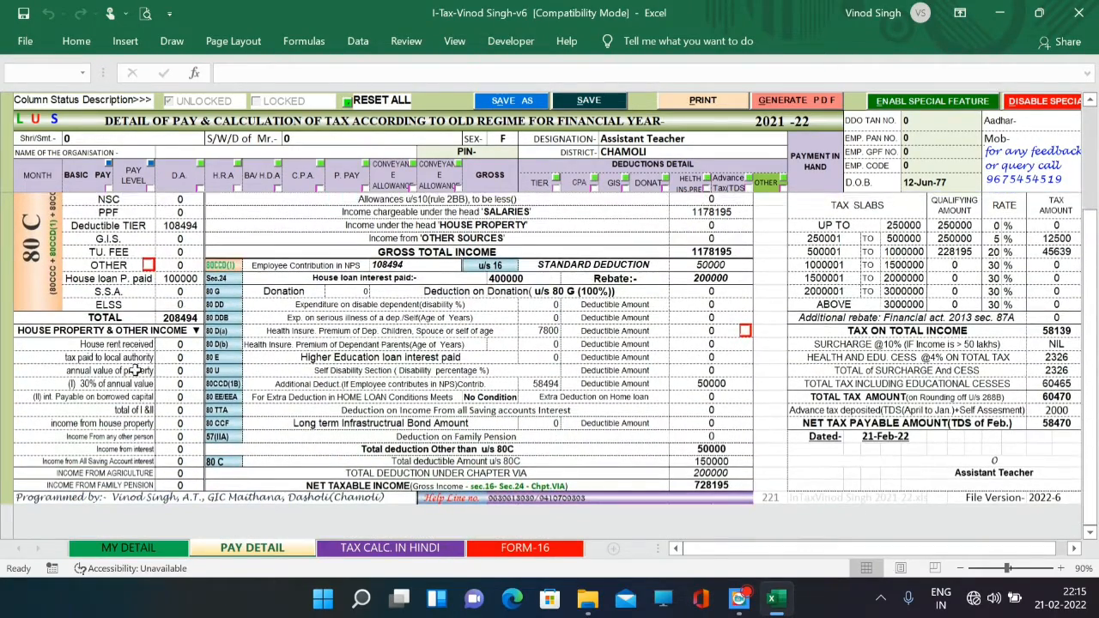
left_click(148, 266)
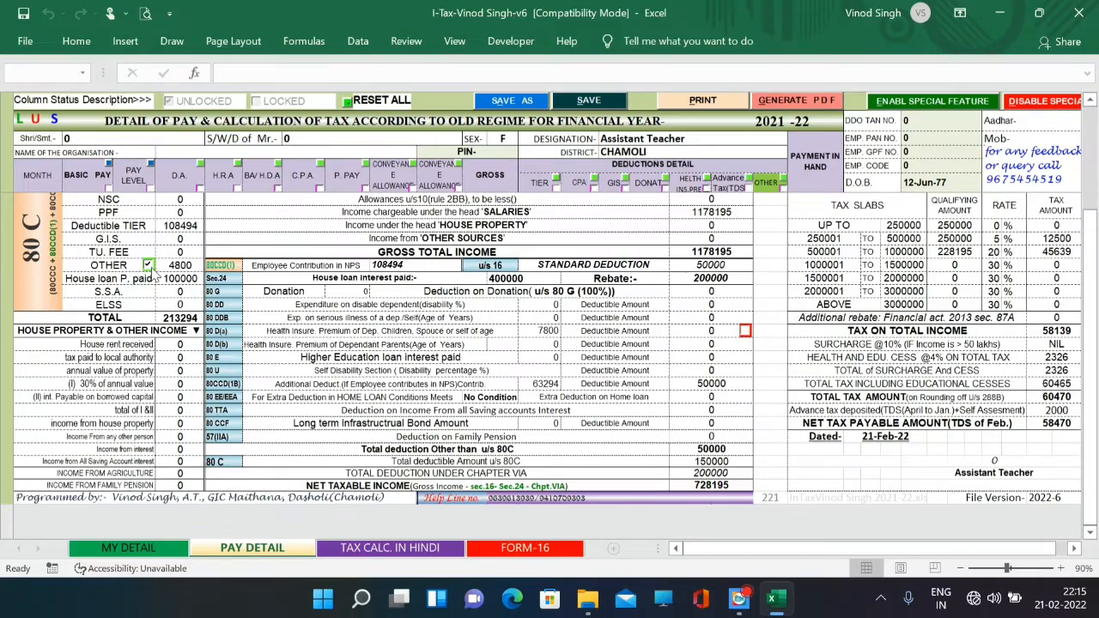
scroll(687, 249, "up", 8)
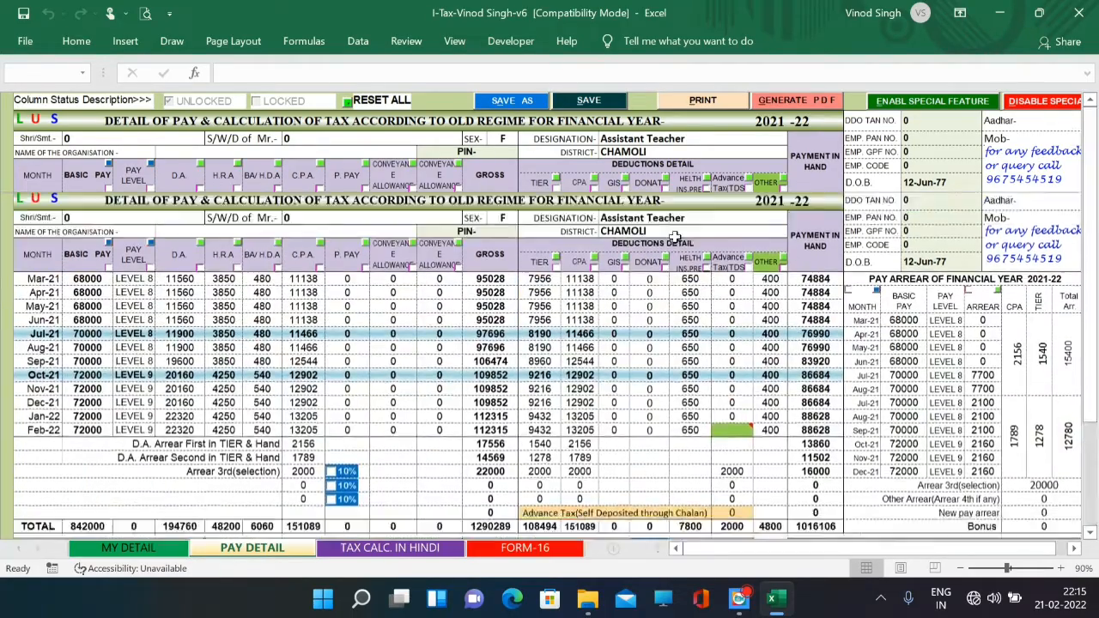
scroll(162, 465, "down", 6)
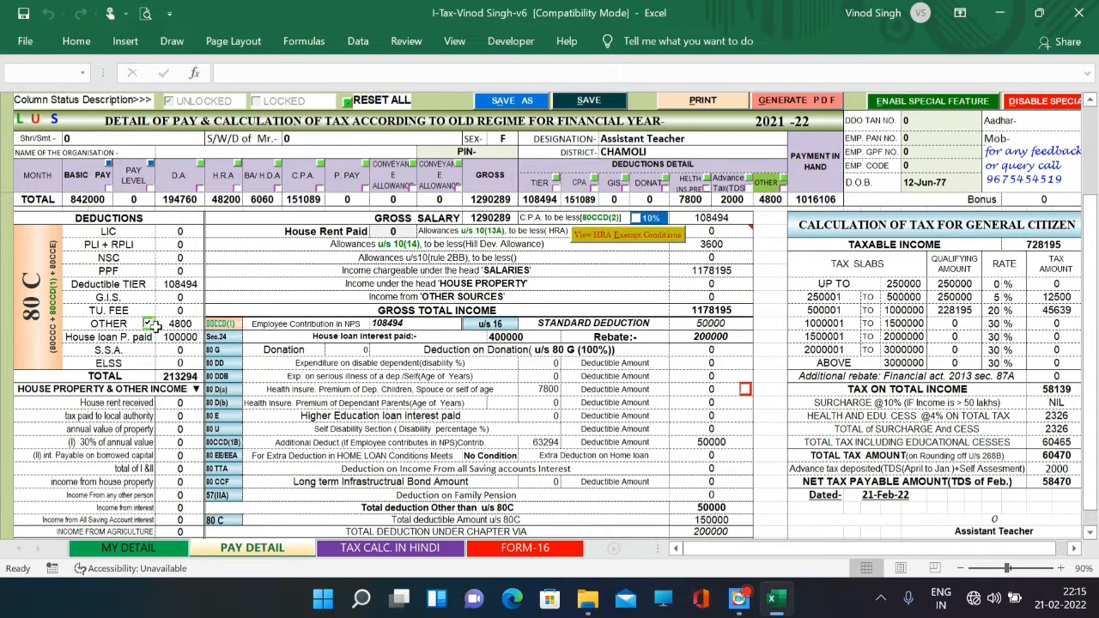
left_click(150, 326)
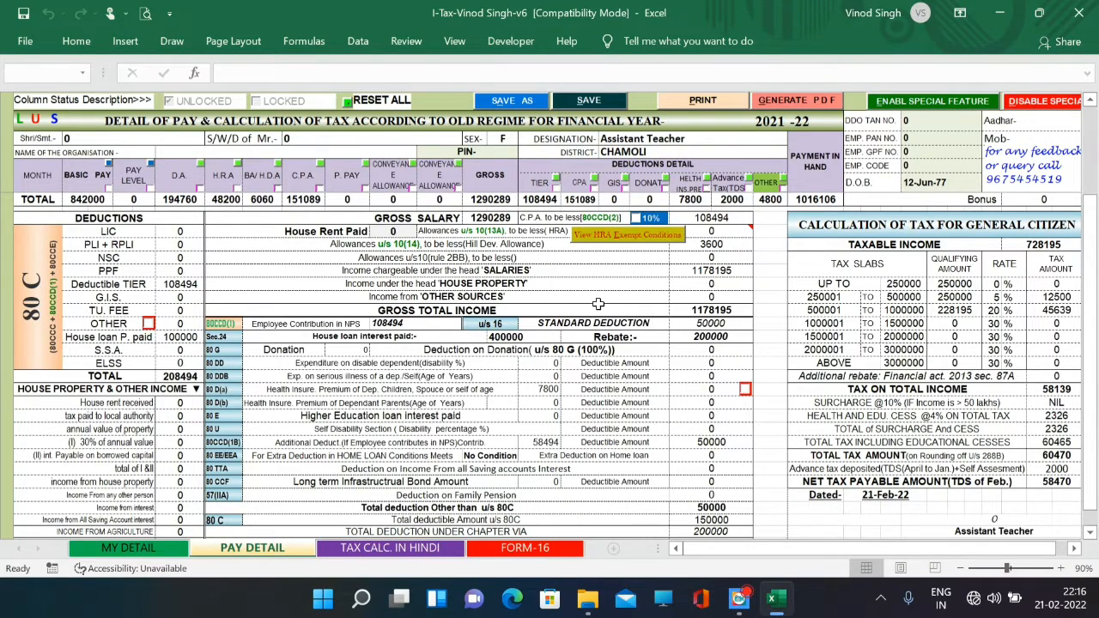
- Switch the C.P.A. to be less under 80CCD(2) from 10% to FULL and back to 10%, two times
scroll(598, 304, "up", 4)
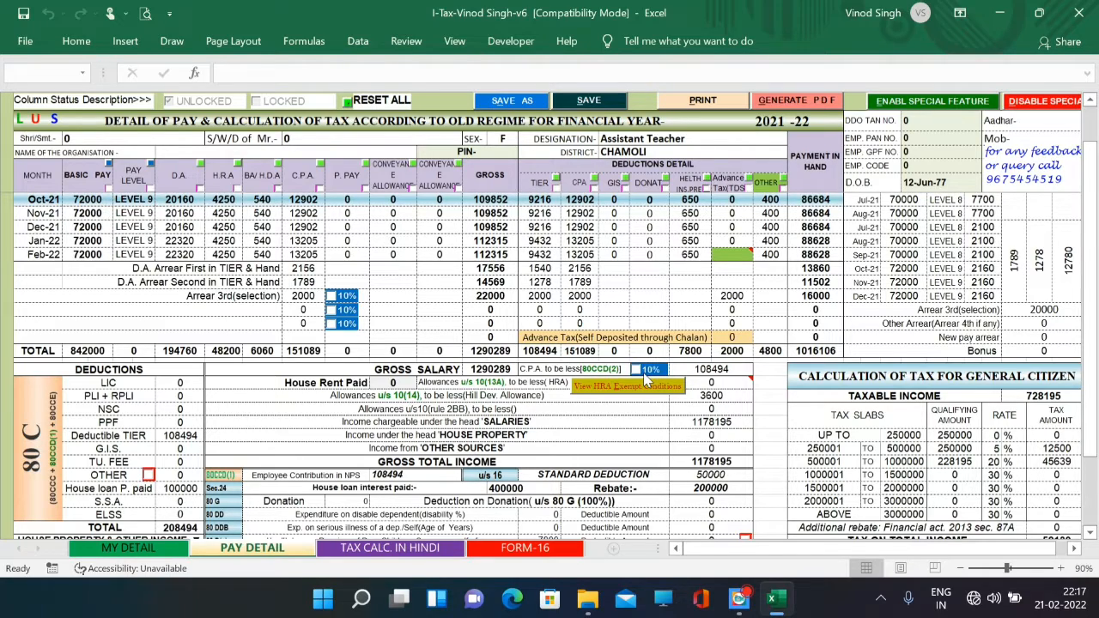
left_click(645, 376)
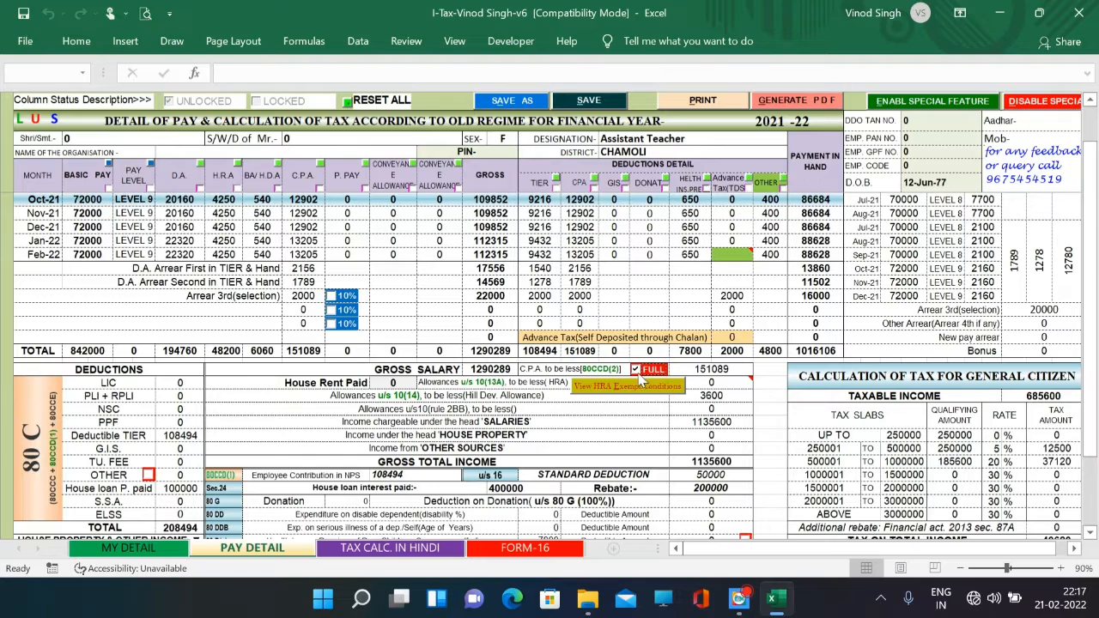
left_click(636, 370)
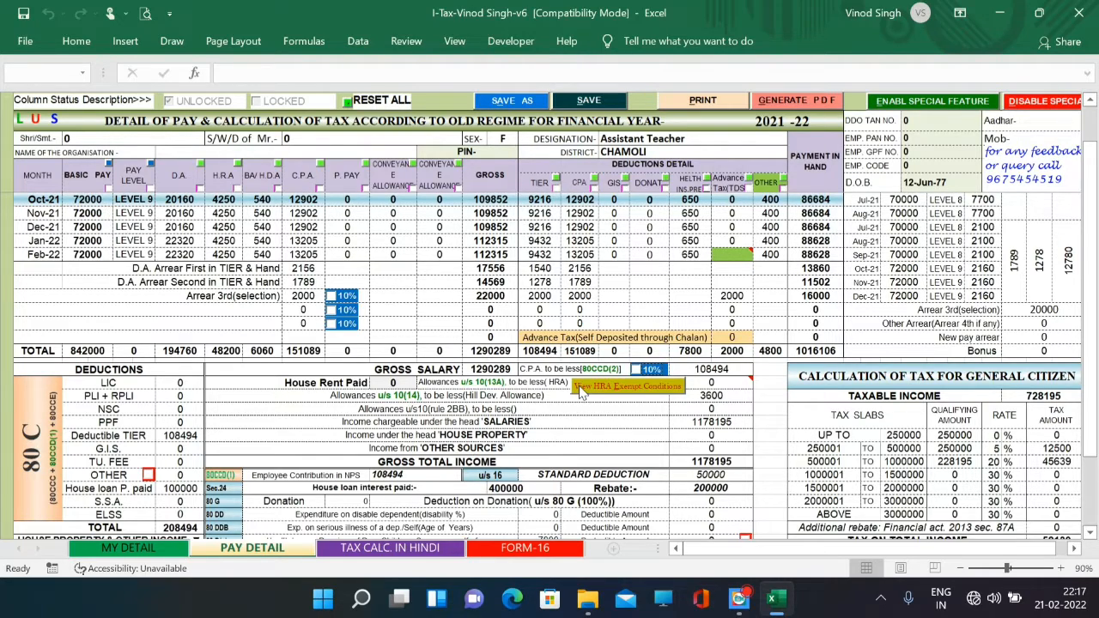
scroll(439, 366, "up", 2)
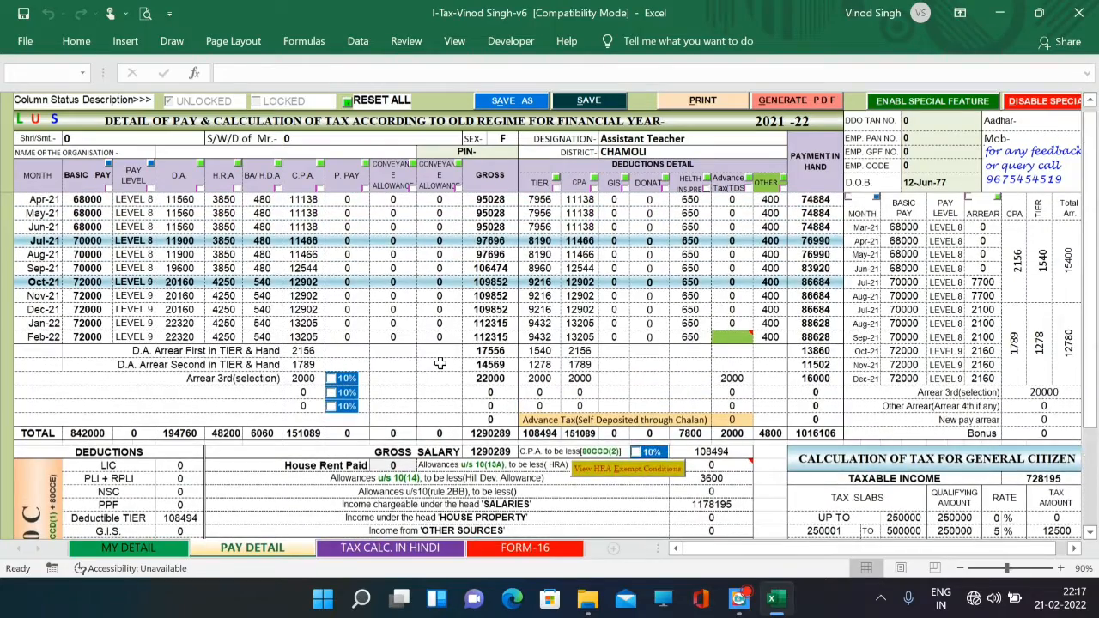
scroll(374, 326, "up", 1)
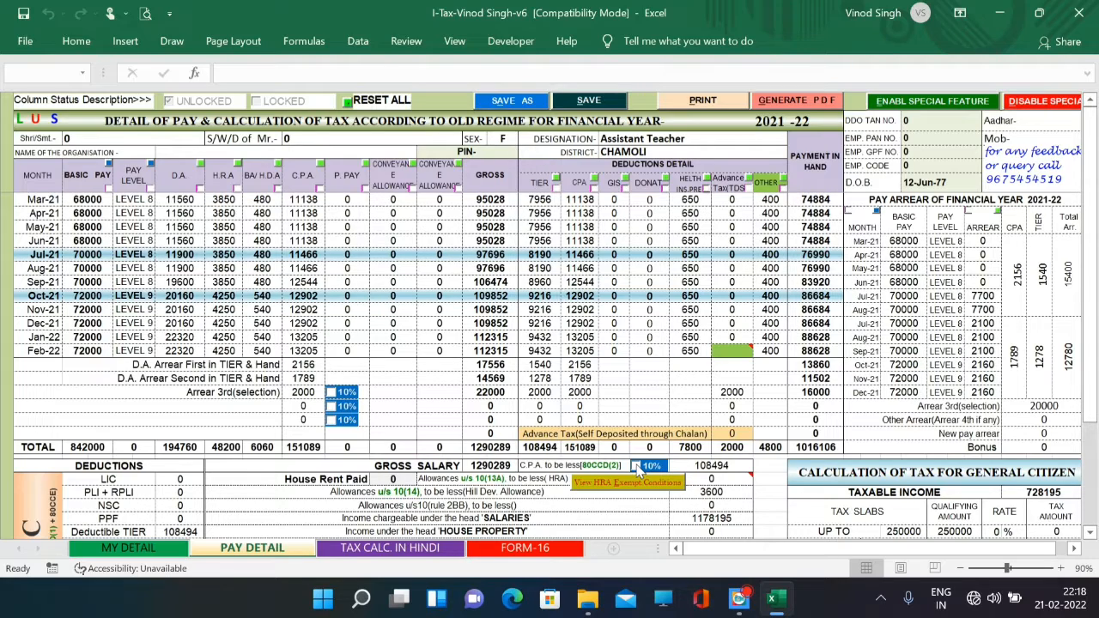
left_click(636, 466)
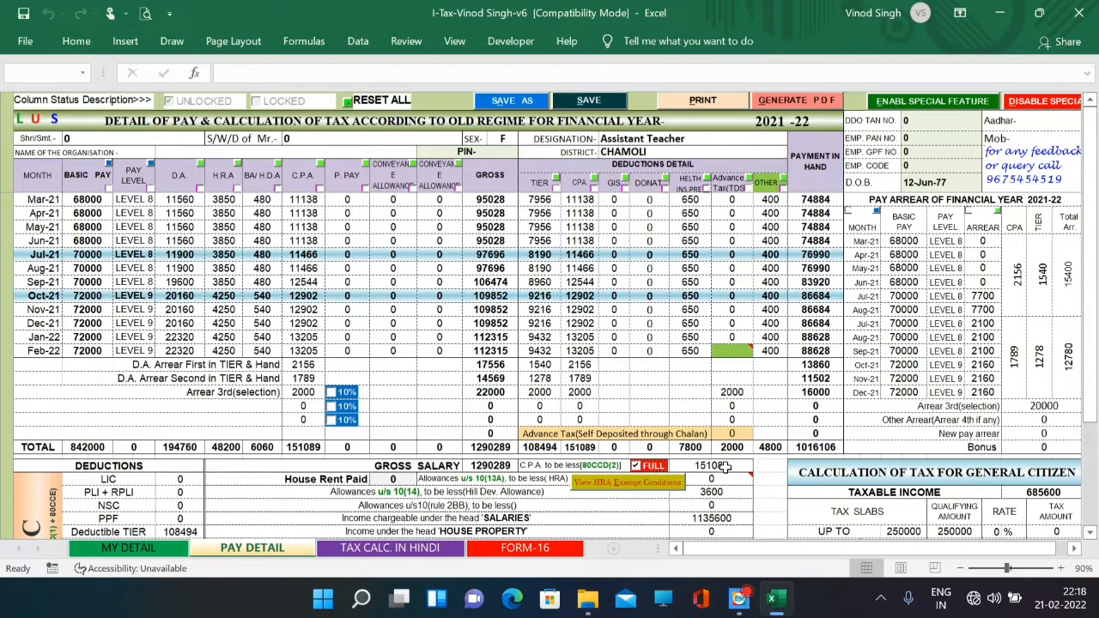
left_click(636, 465)
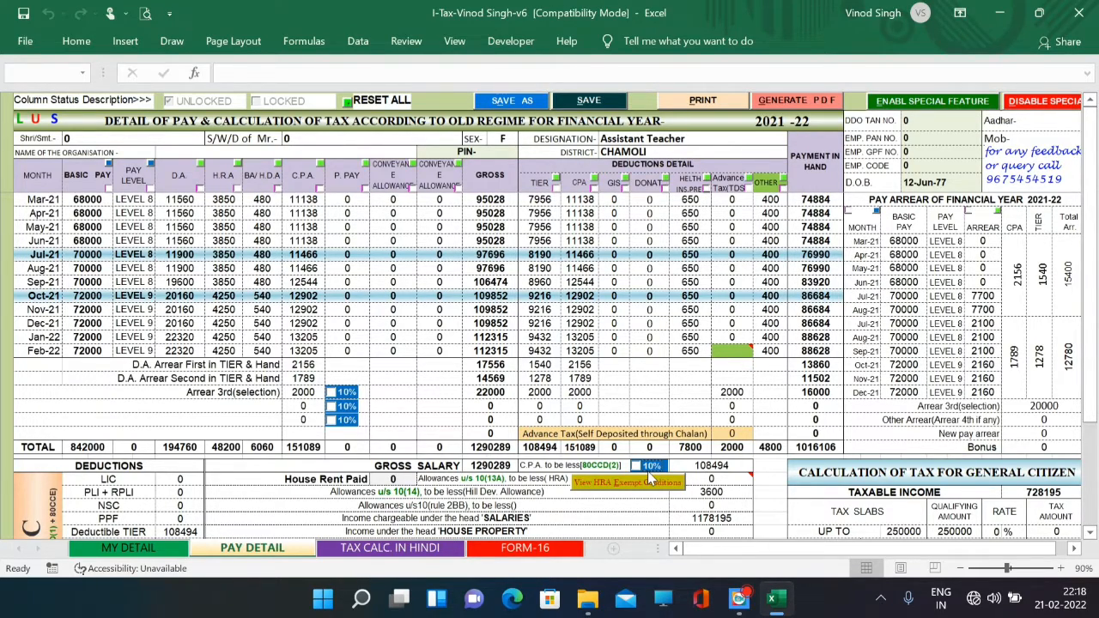
- Review the PAY DETAIL sheet's monthly pay rows, arrears, deductions and tax calculation
scroll(738, 488, "down", 2)
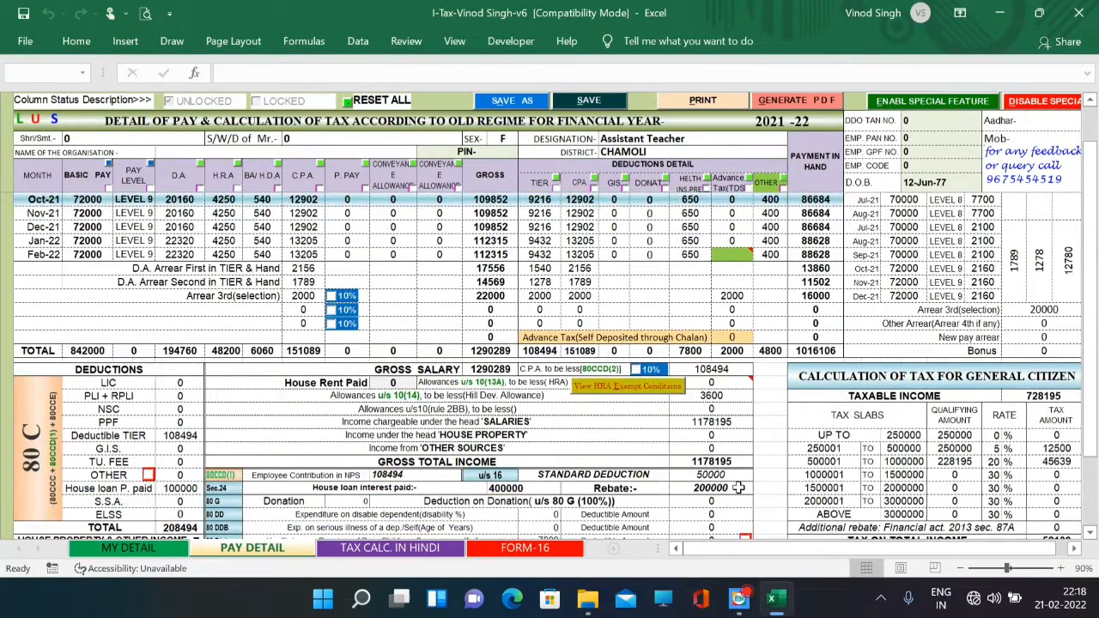
scroll(739, 487, "down", 1)
scroll(738, 488, "down", 1)
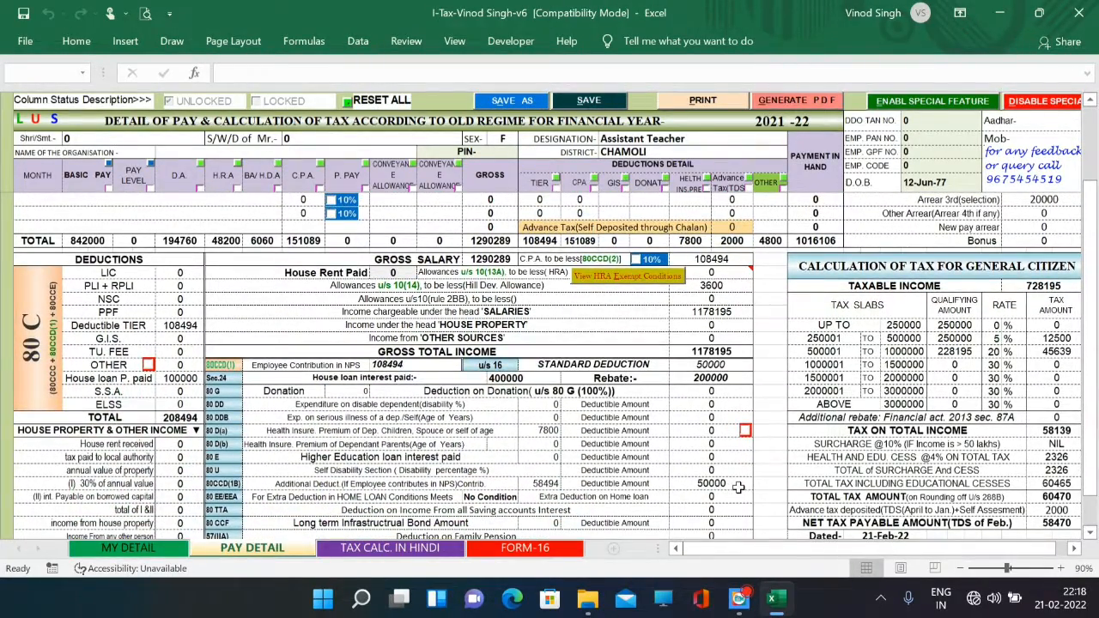
scroll(663, 492, "down", 3)
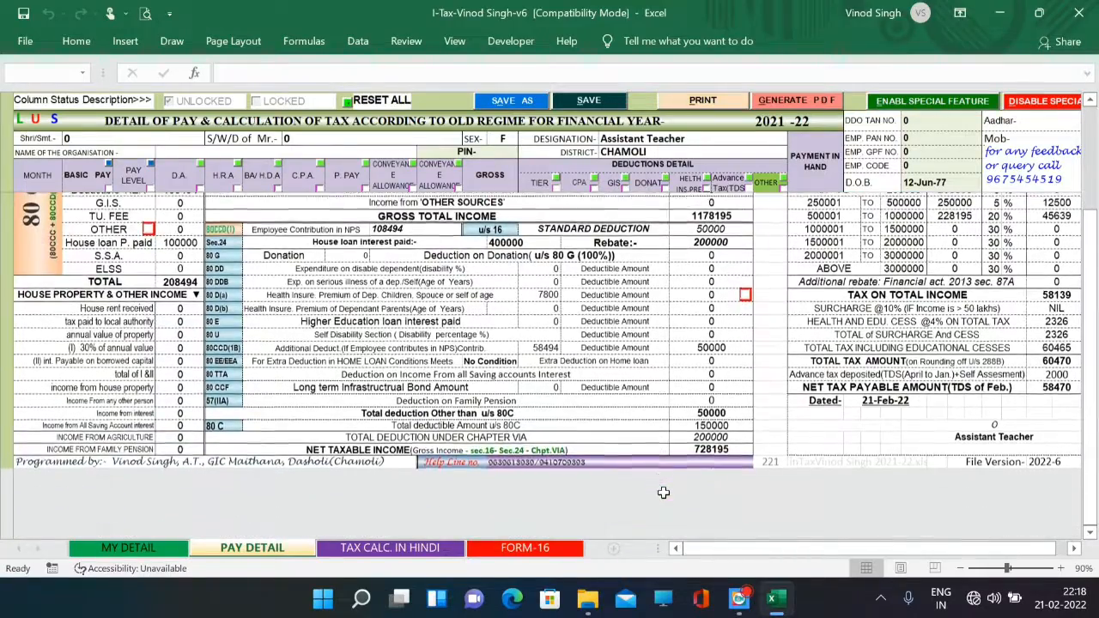
scroll(663, 492, "up", 8)
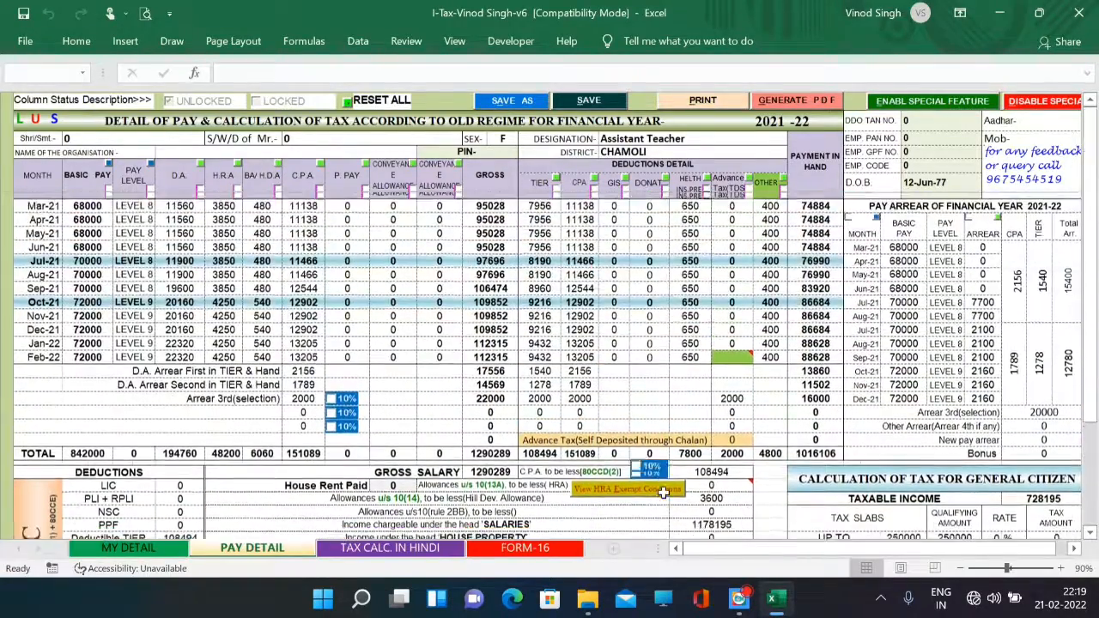
scroll(570, 417, "up", 3)
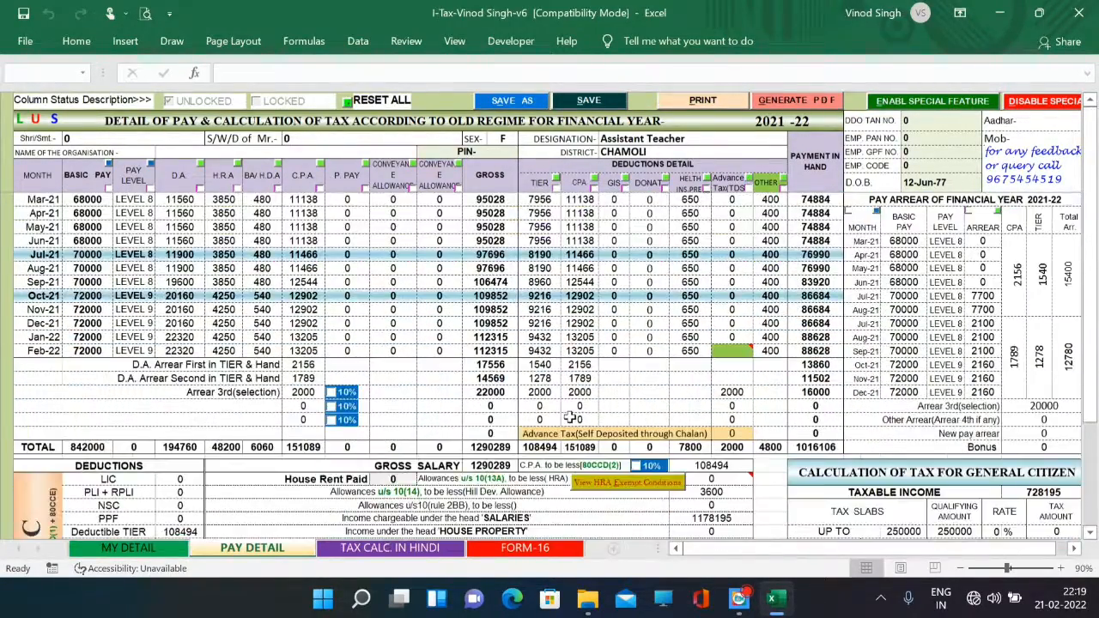
scroll(512, 354, "up", 3)
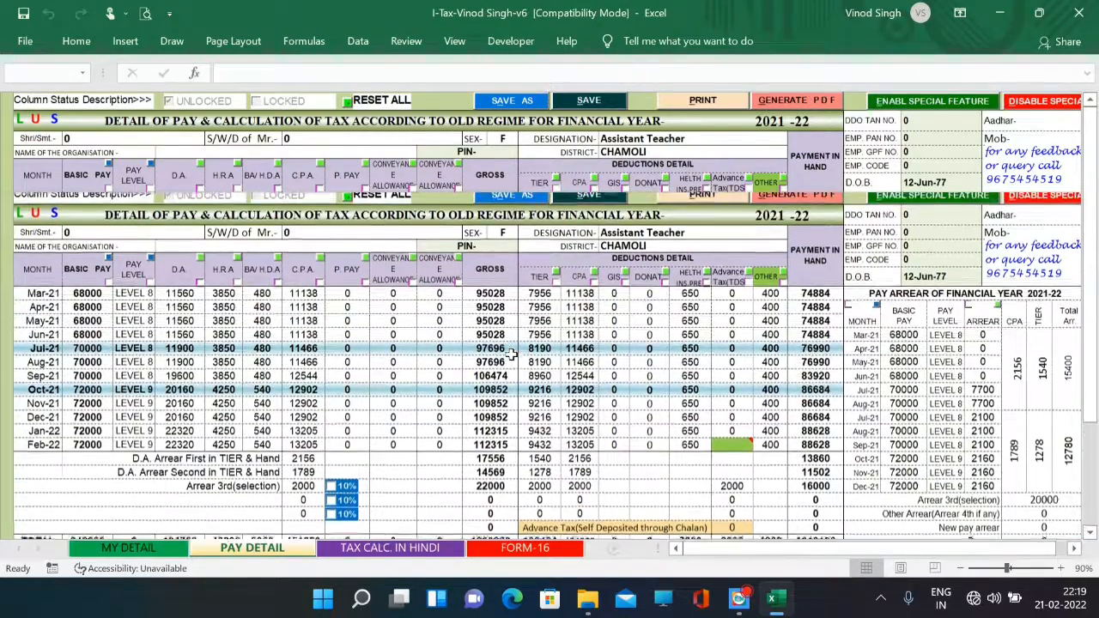
scroll(512, 353, "down", 3)
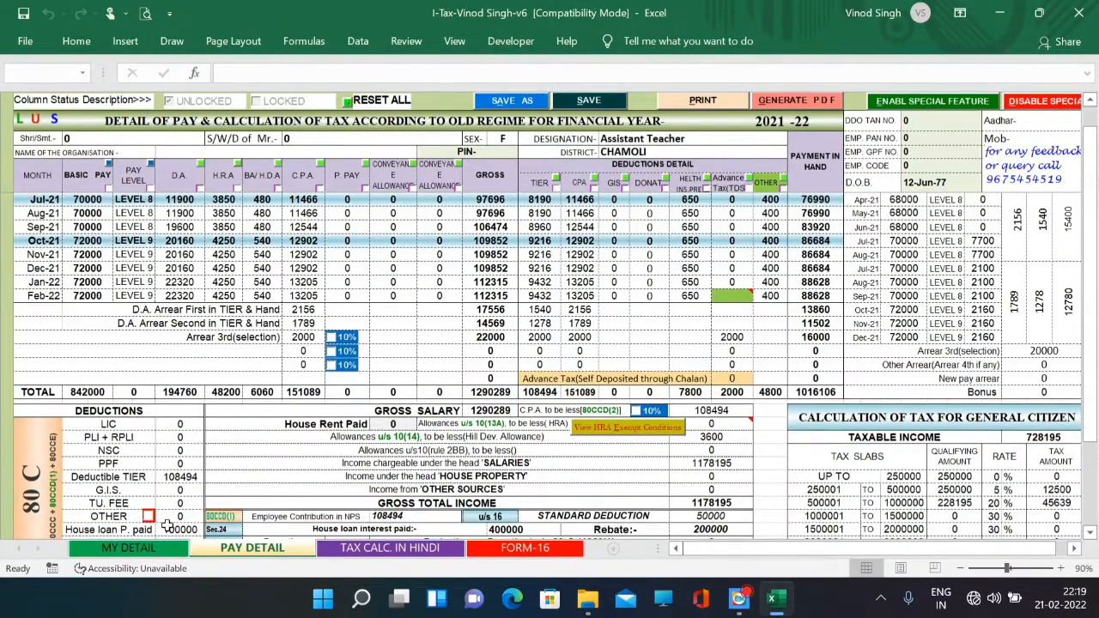